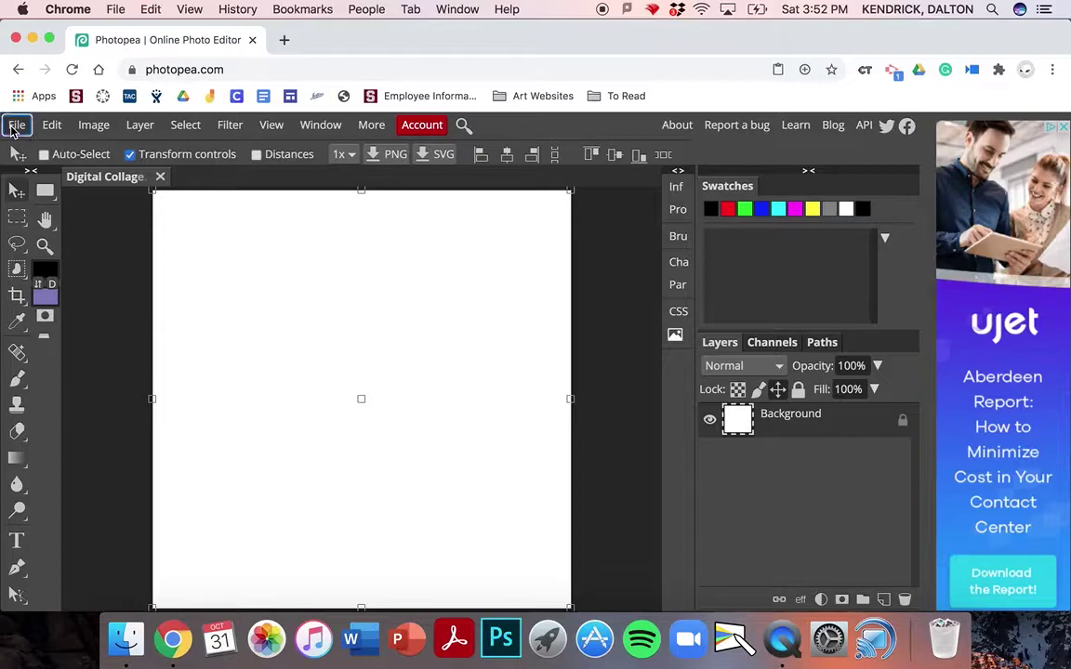
left_click(15, 127)
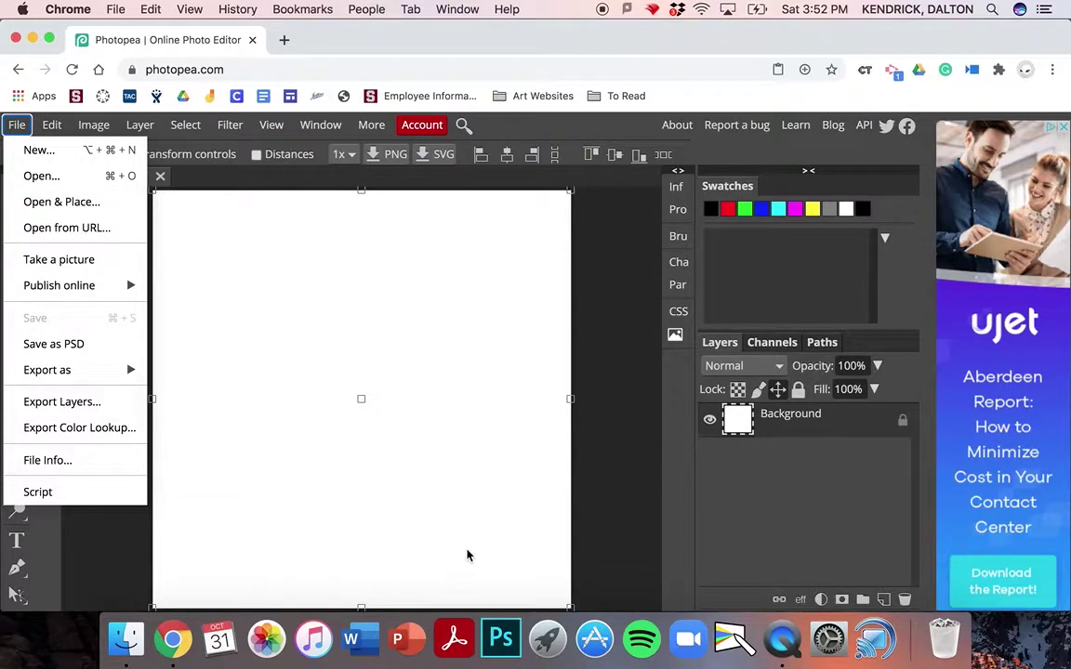
left_click(58, 202)
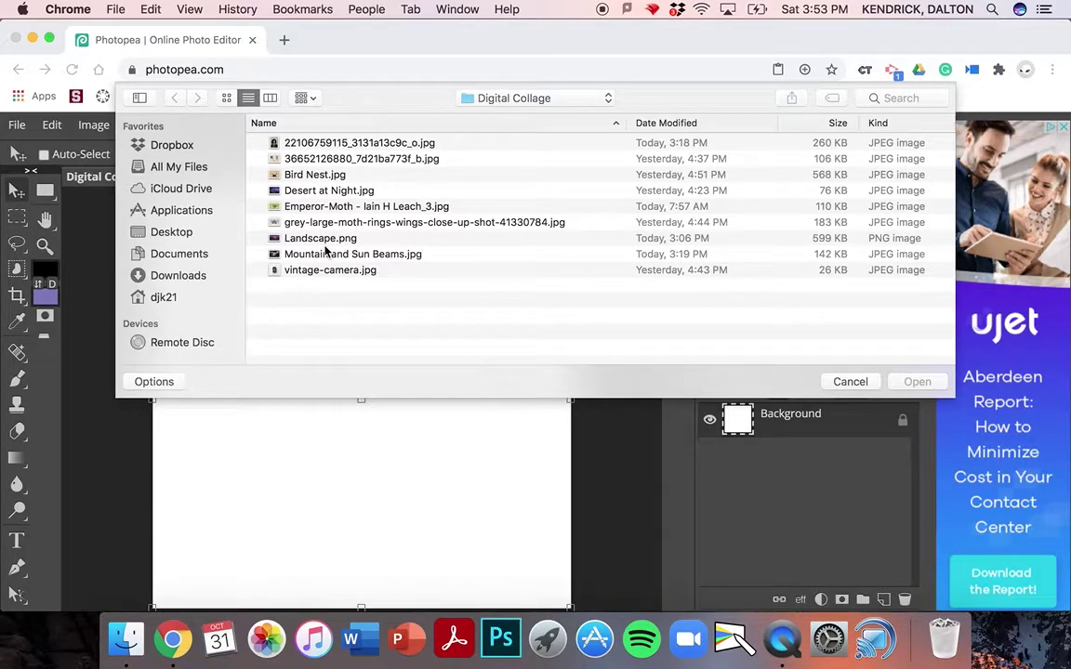
left_click(314, 145)
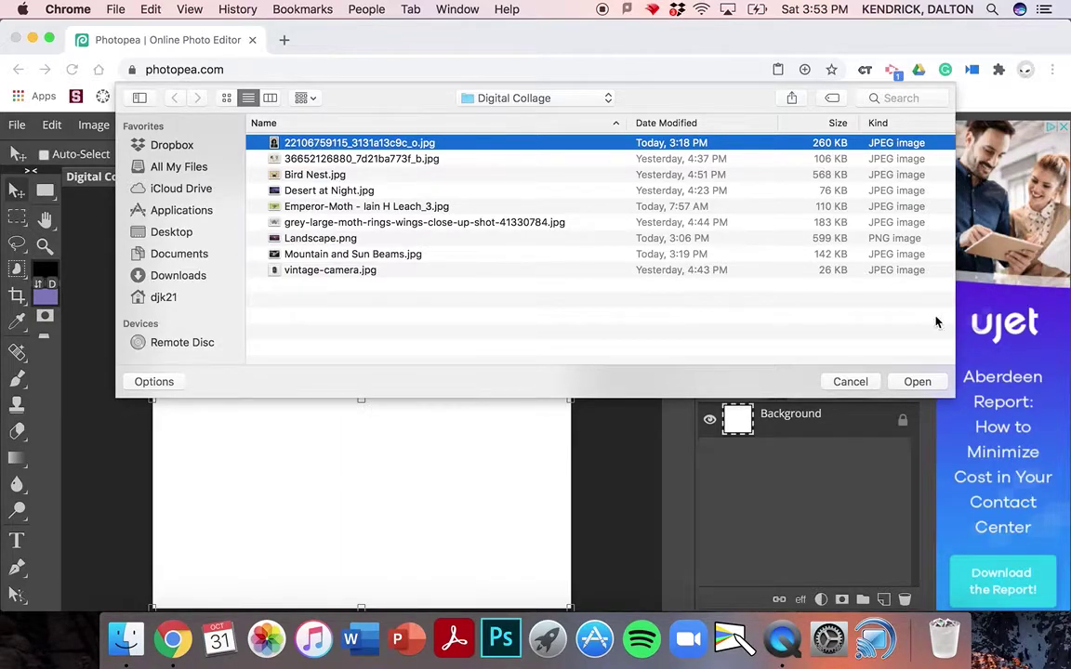
left_click(917, 381)
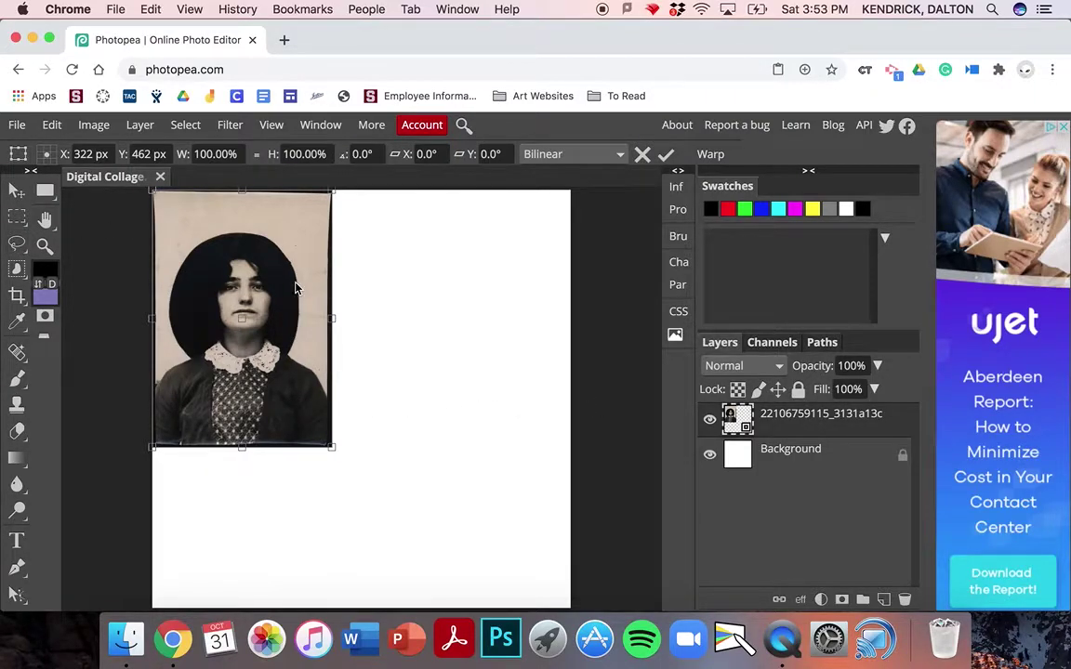
left_click(142, 125)
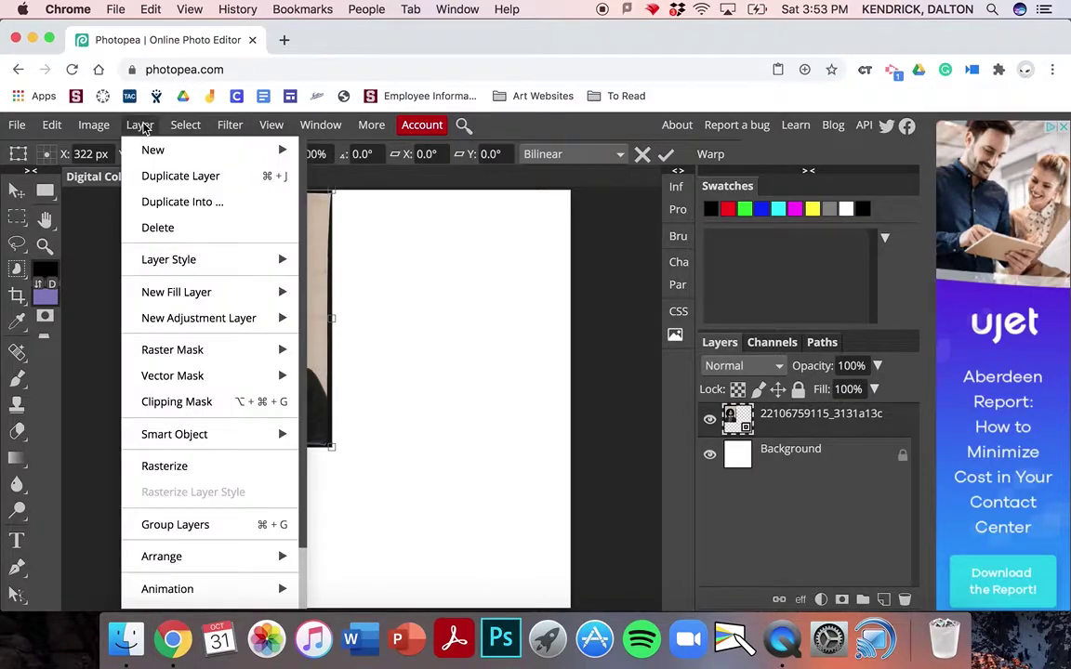
left_click(183, 468)
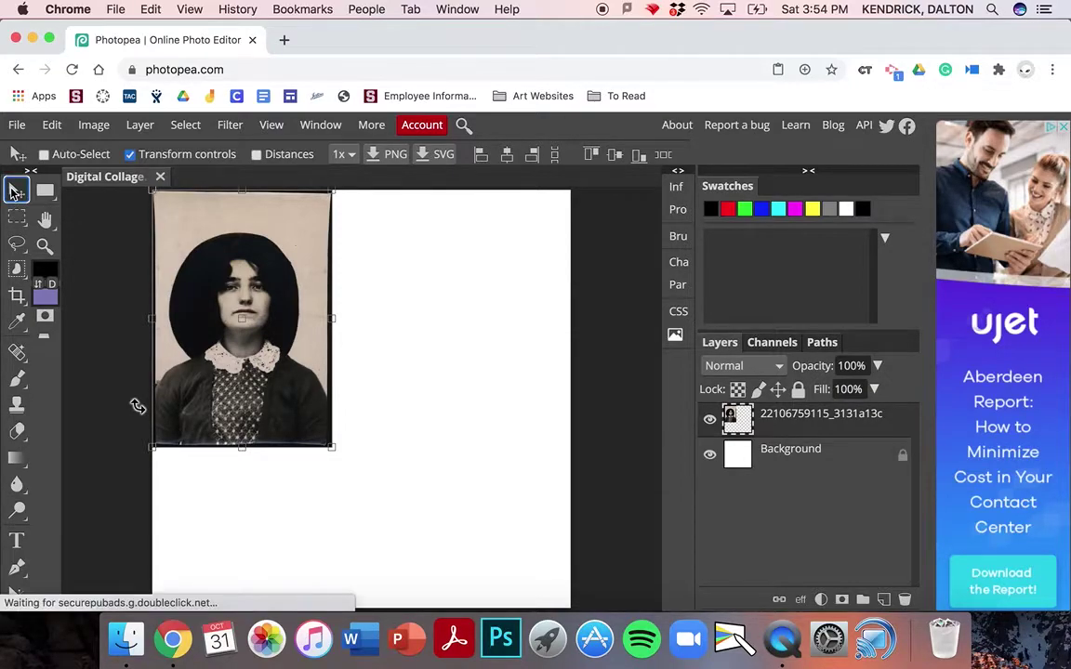
Enlarge the portrait photo proportionally to about 142% and move it near the middle of the canvas.
left_click_drag(197, 256, 296, 306)
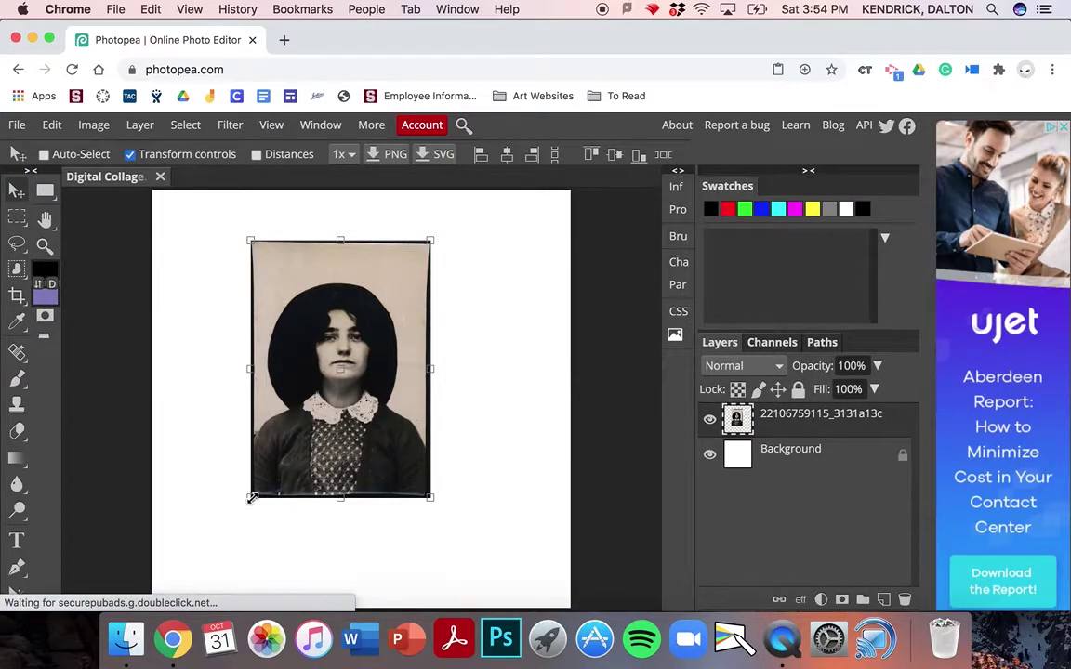
left_click_drag(251, 502, 182, 615)
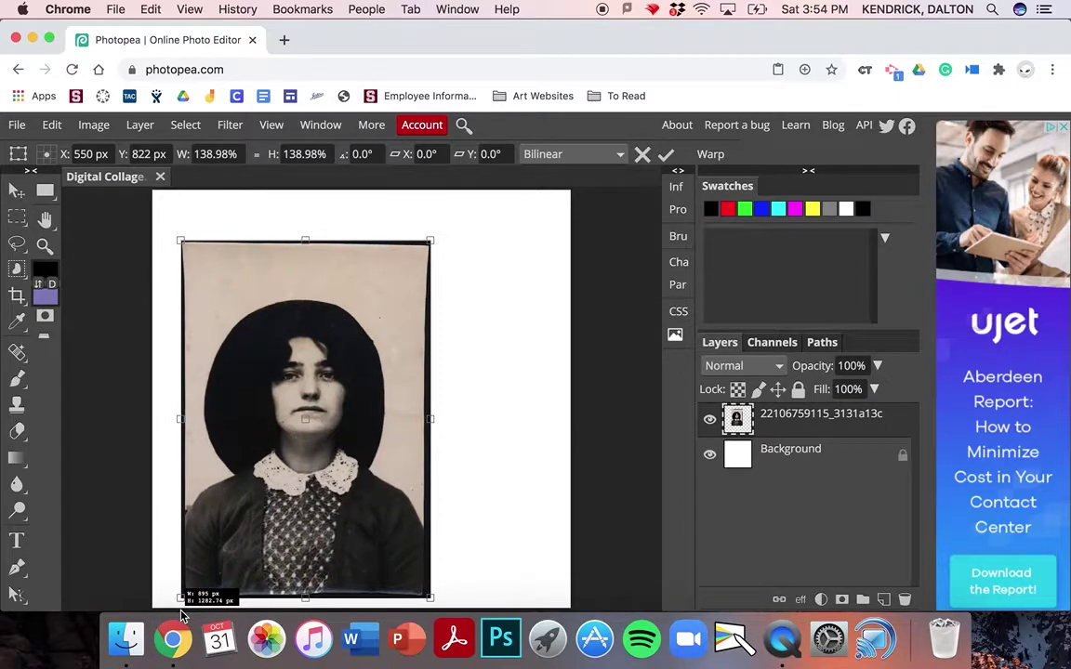
left_click_drag(183, 616, 177, 621)
left_click_drag(350, 362, 409, 348)
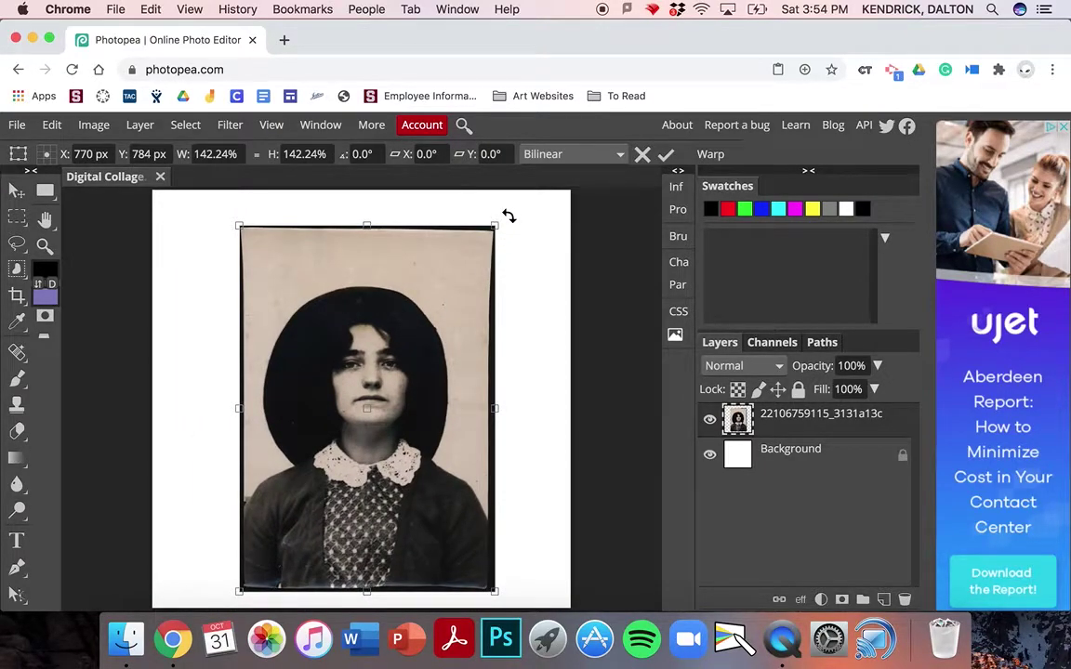
left_click_drag(508, 215, 478, 238)
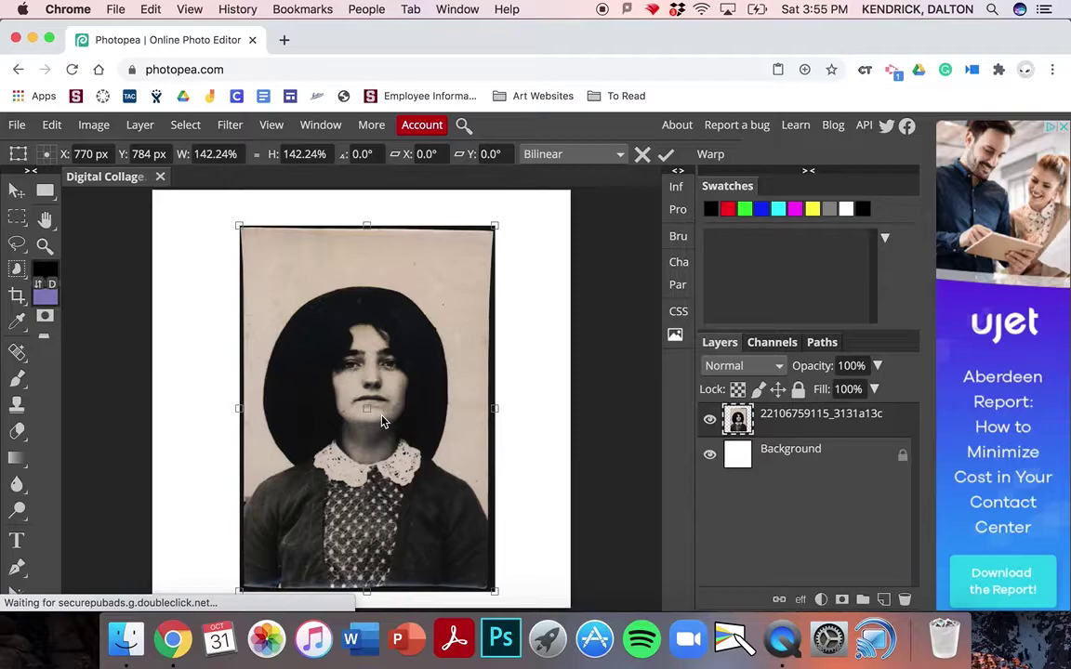
Make a square selection with Rectangle Select and shift it over the woman's face and hat.
left_click(25, 221)
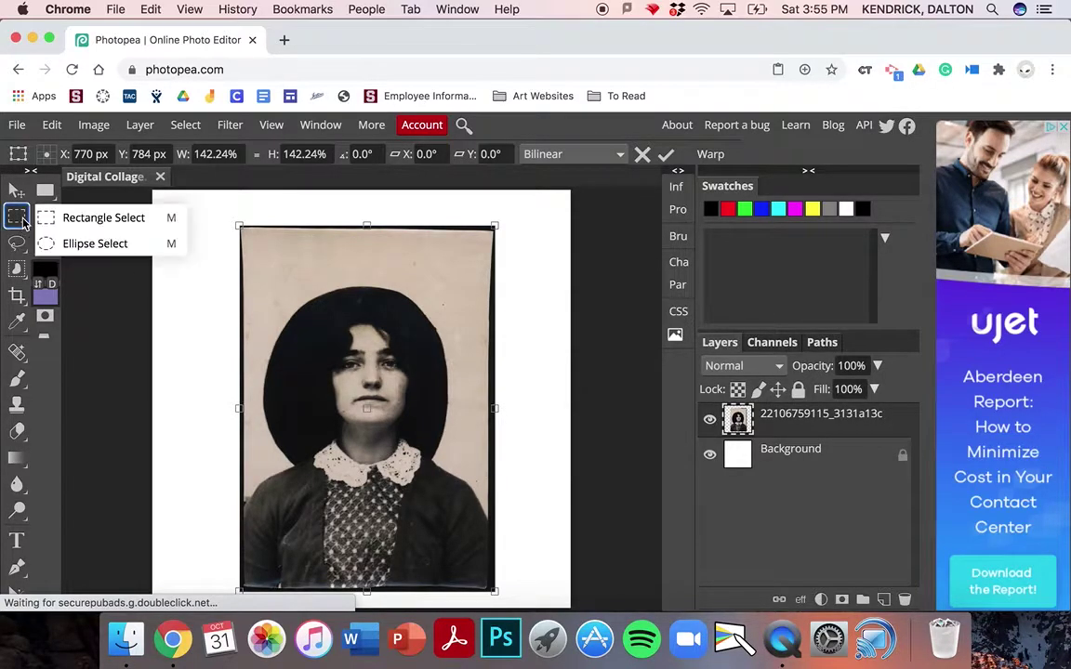
left_click(119, 225)
left_click_drag(270, 290, 463, 452)
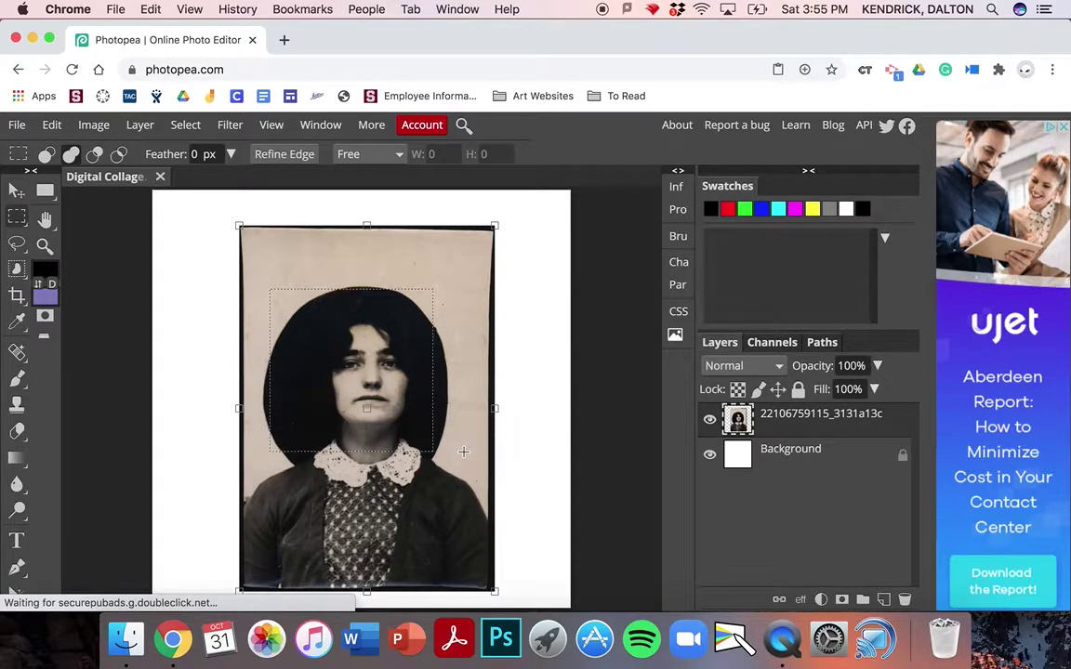
left_click_drag(384, 291, 397, 308)
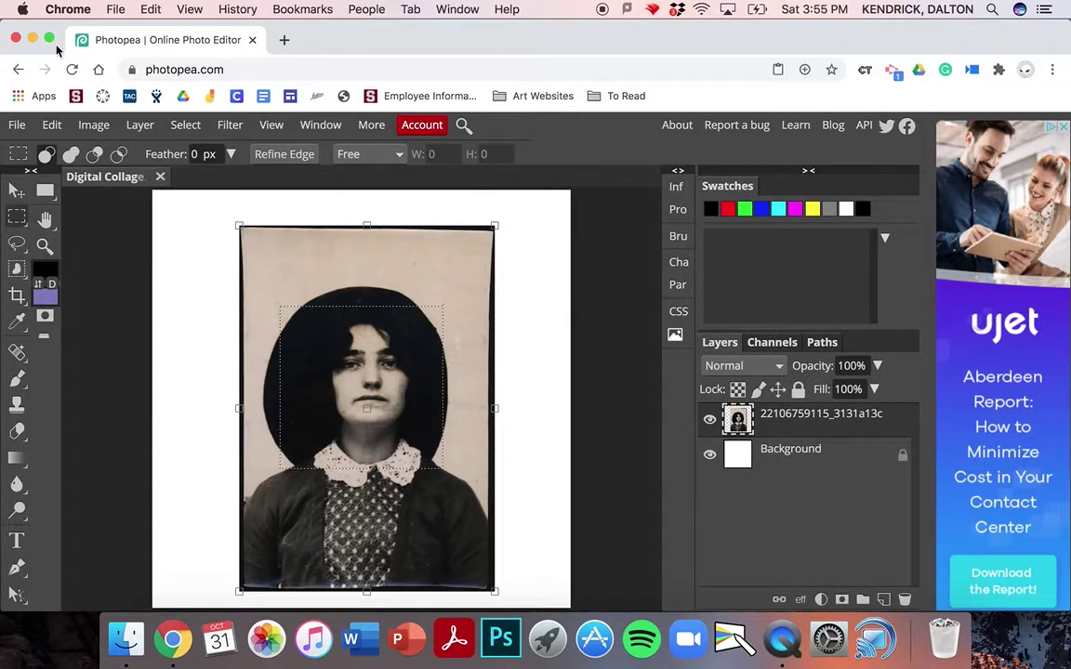
Try cutting the selected square out of the portrait, and undo the cut.
left_click(51, 127)
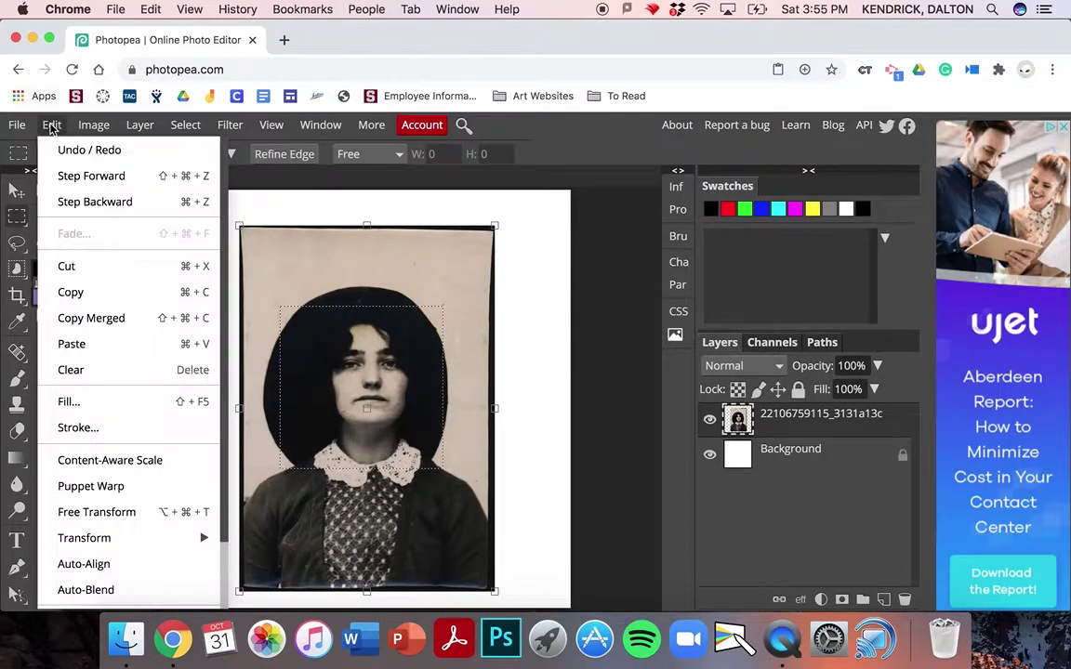
left_click(82, 266)
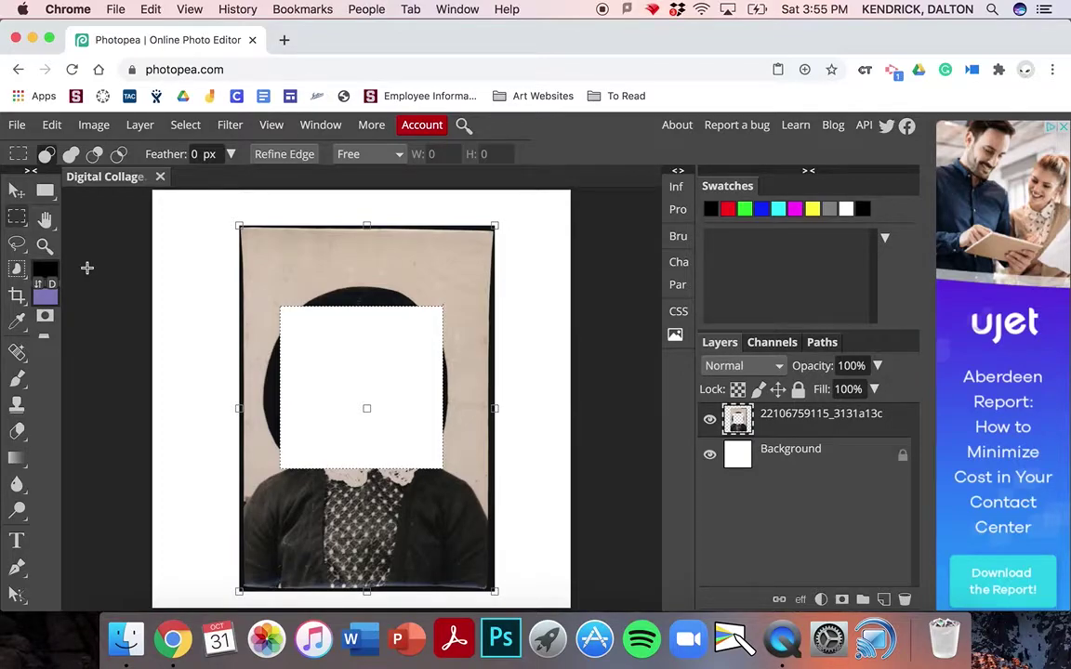
key("super+z")
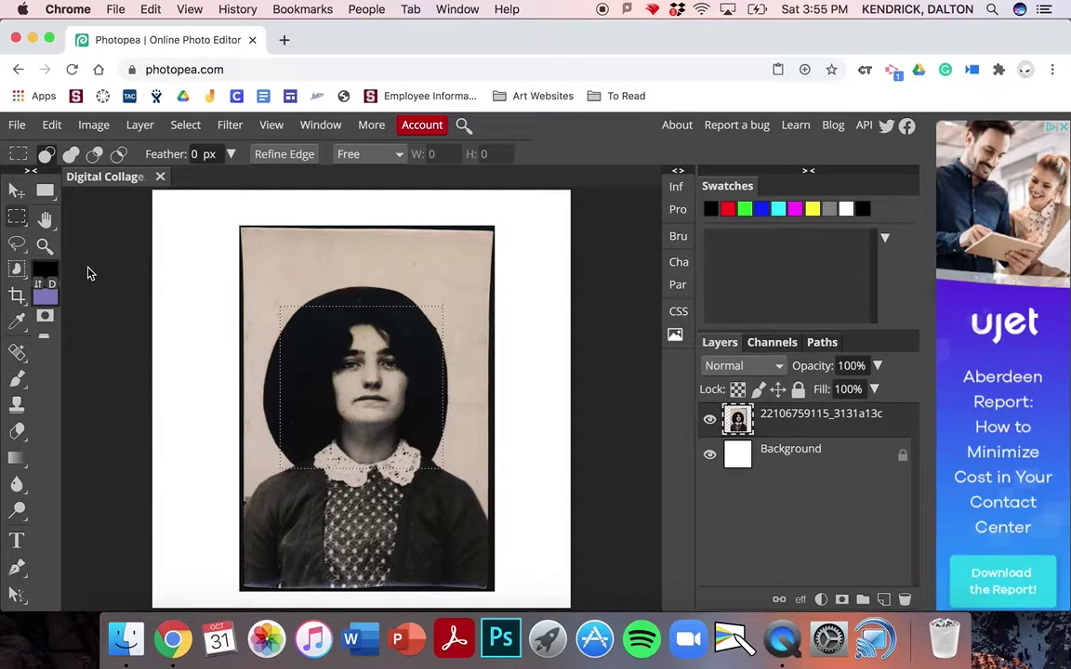
Copy the selected square of the face, paste it as a new layer and move it above the original face.
left_click(52, 129)
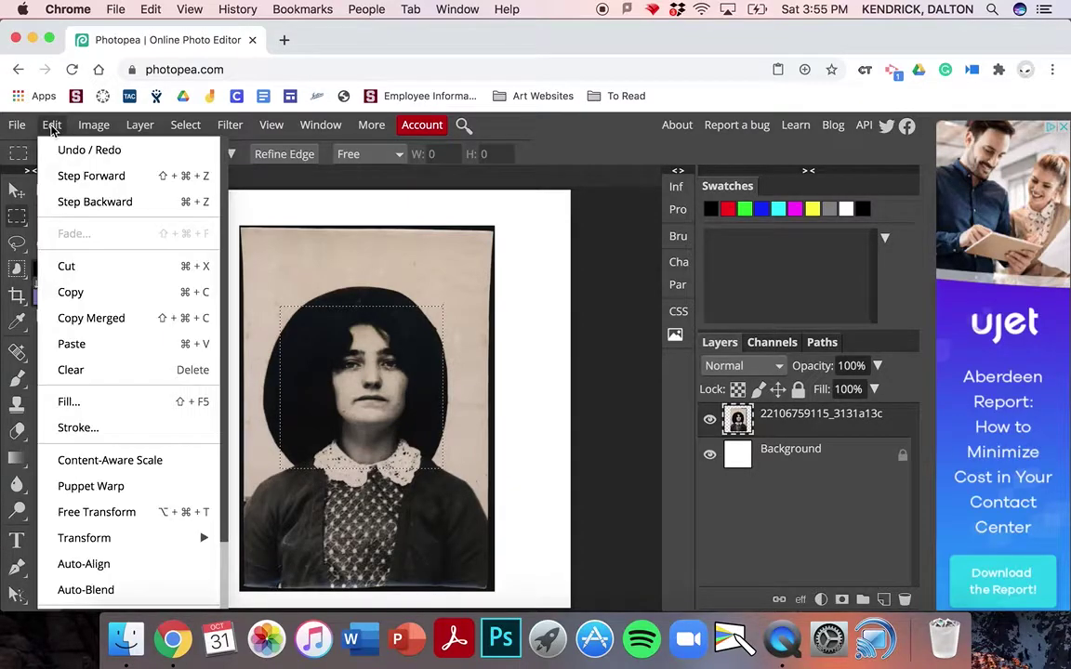
left_click(82, 297)
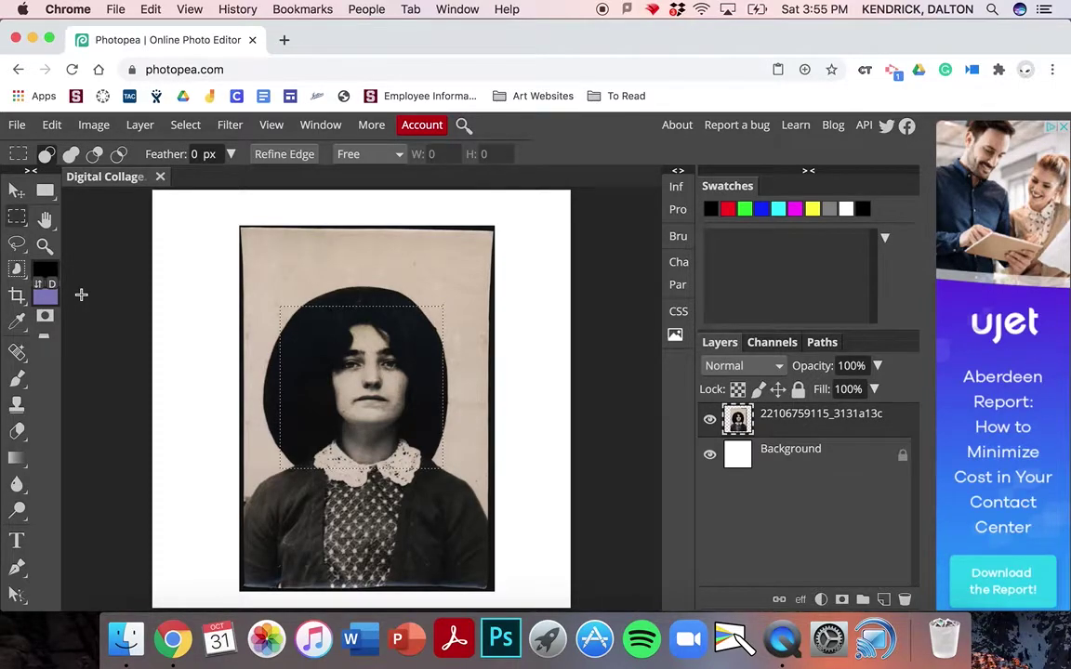
key("super+v")
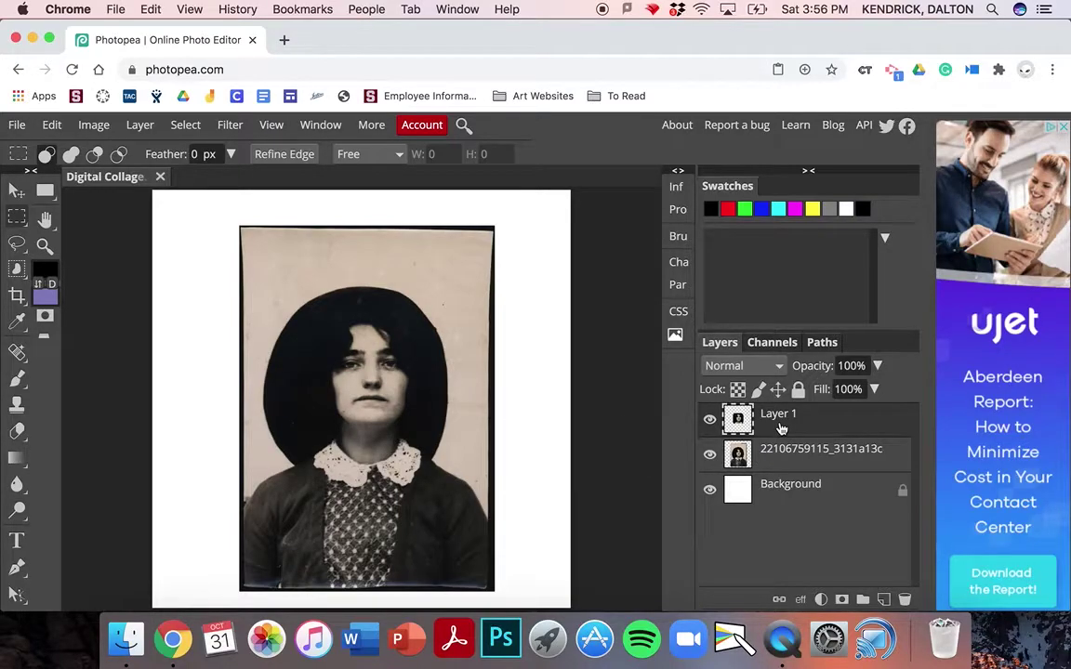
key("v")
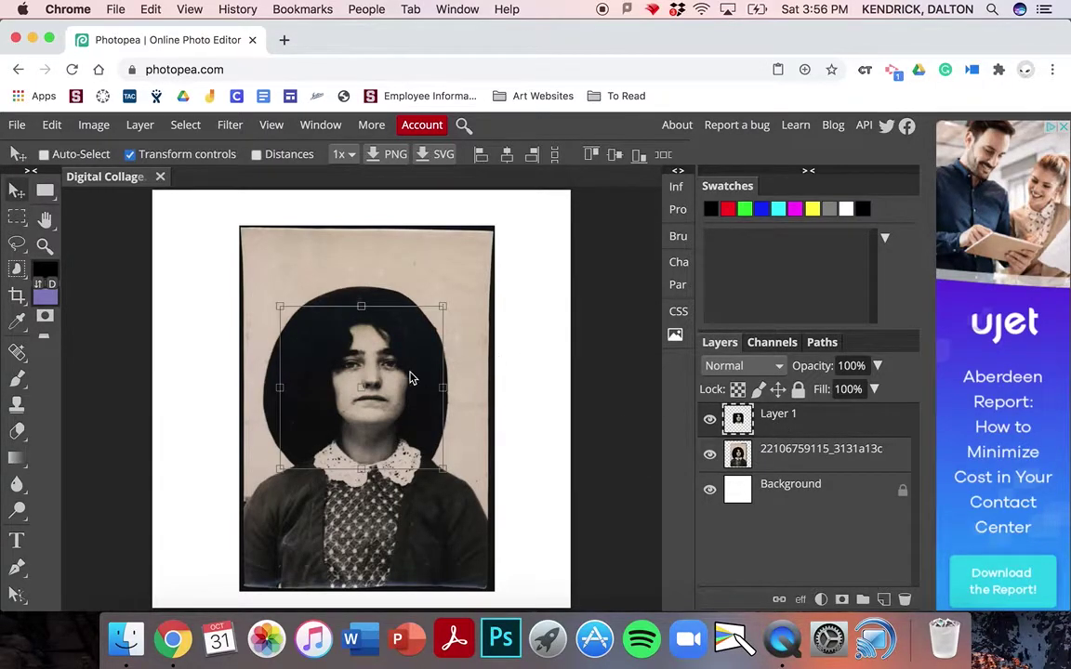
left_click_drag(402, 379, 413, 246)
Paste three more copies of the face, placing them below, left and right of the original face.
key("super+v")
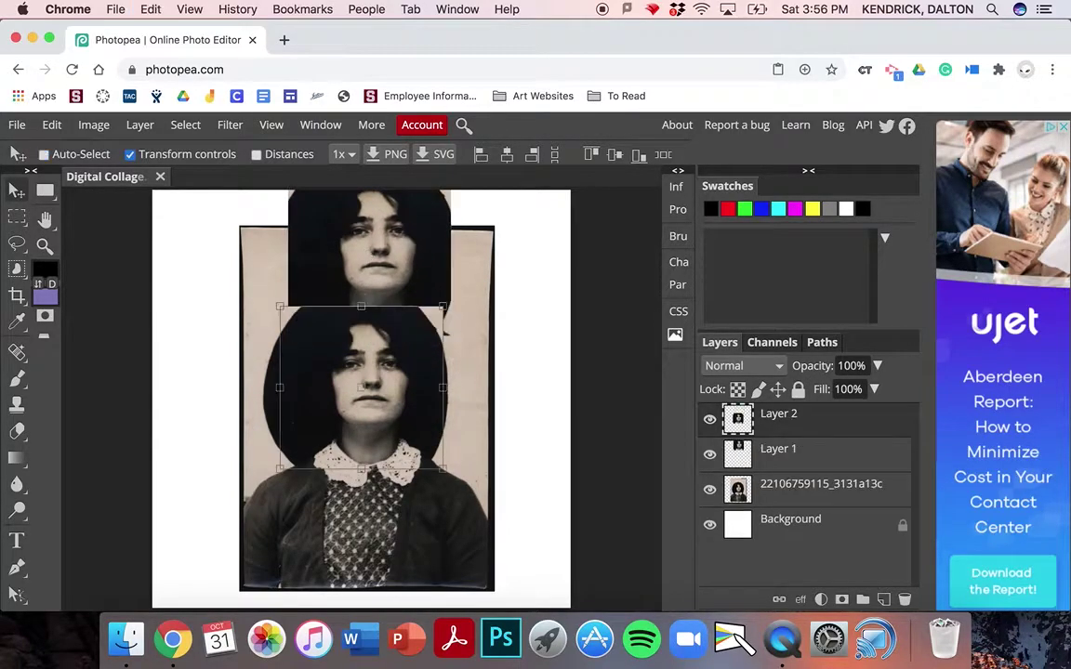
left_click_drag(370, 386, 375, 503)
key("super+v")
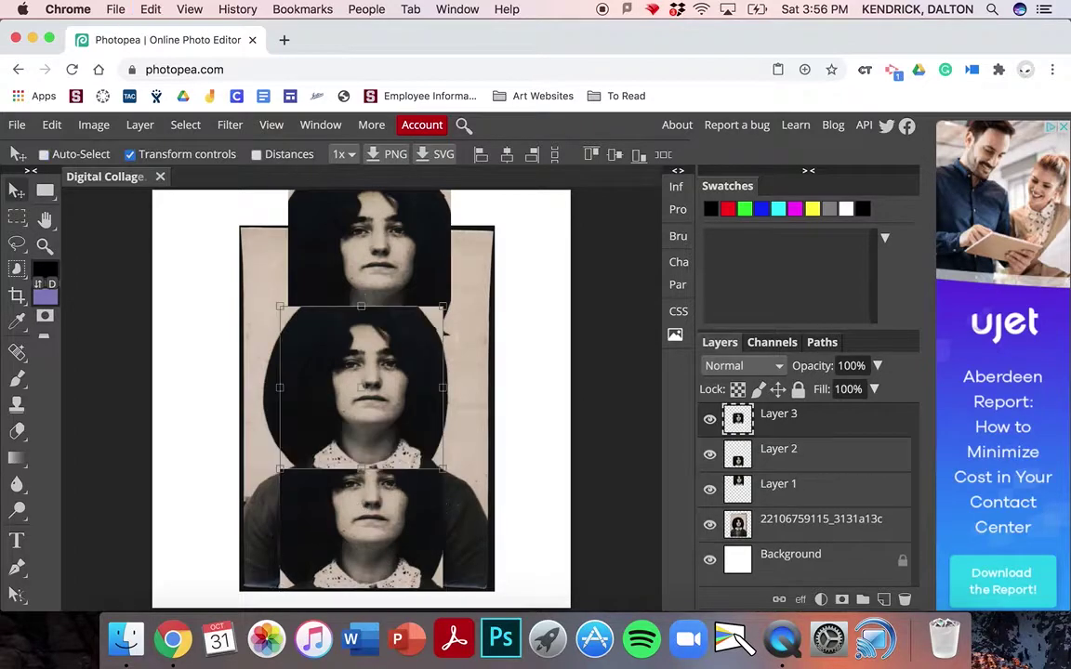
left_click_drag(366, 399, 227, 402)
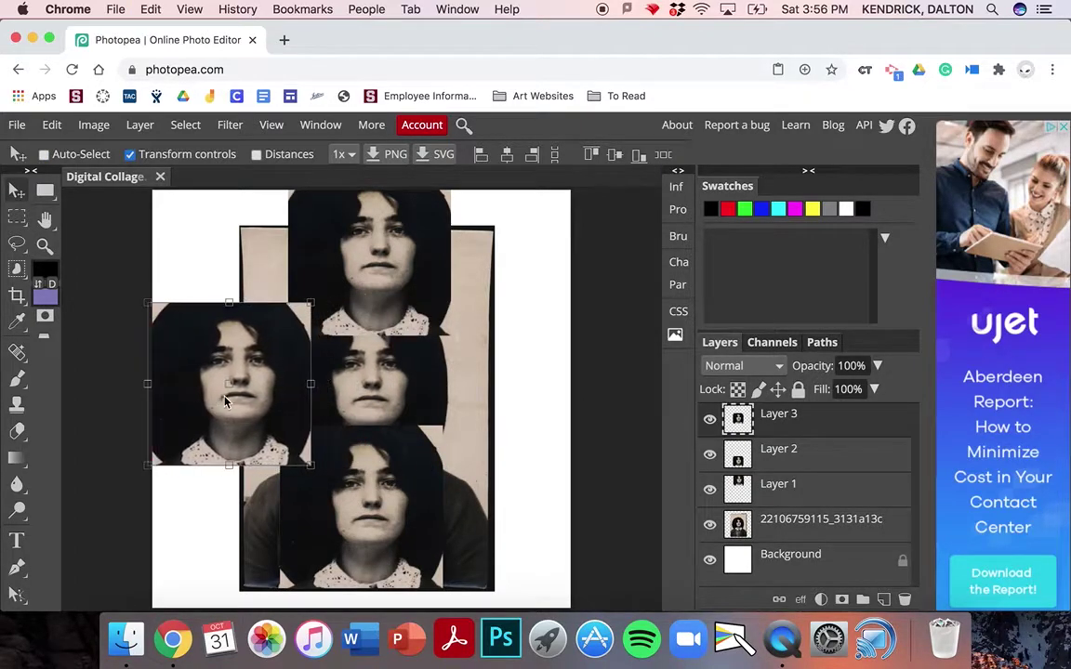
key("super+v")
left_click_drag(328, 400, 500, 399)
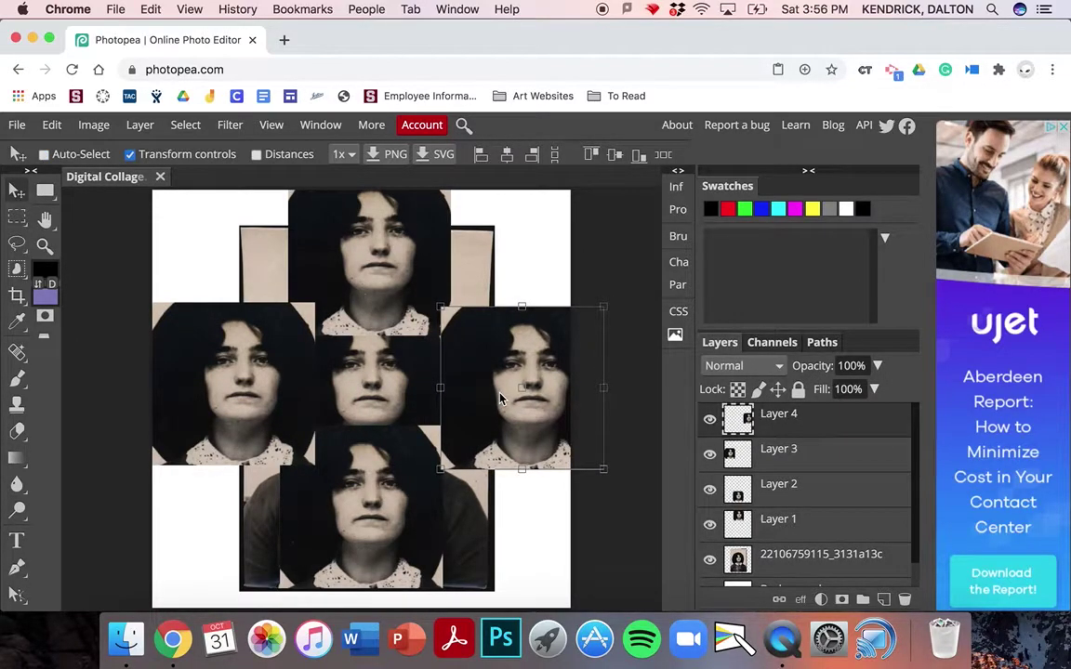
Undo the two side copies of the face and delete the Layer 2 and Layer 1 copies.
key("super+z")
key("super+z")
key("super+z")
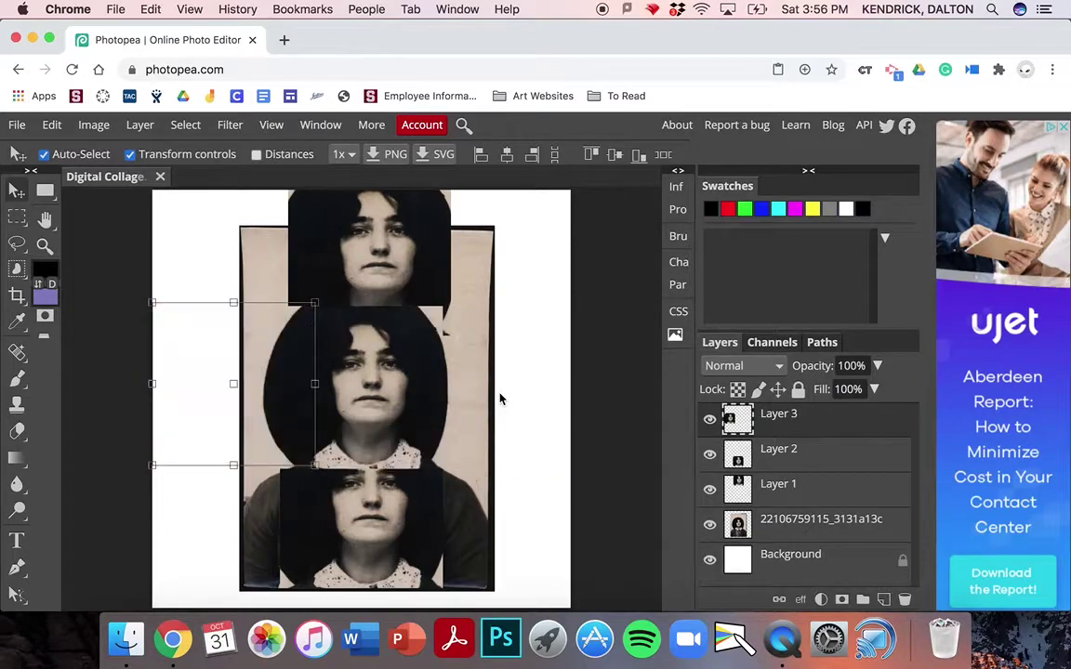
key("super+z")
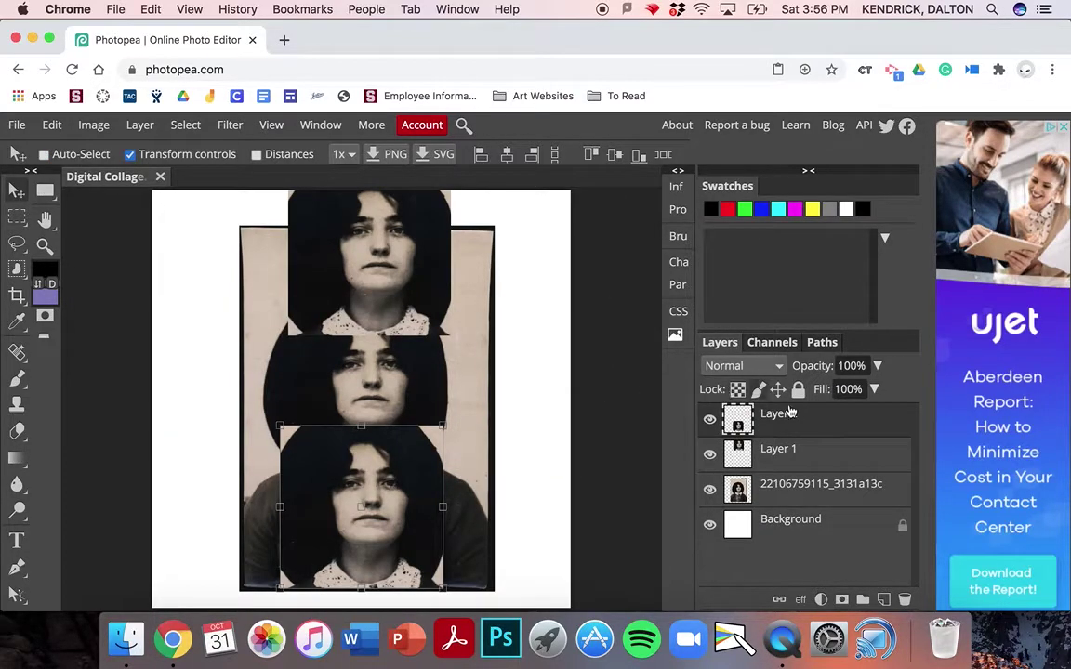
left_click_drag(788, 418, 905, 600)
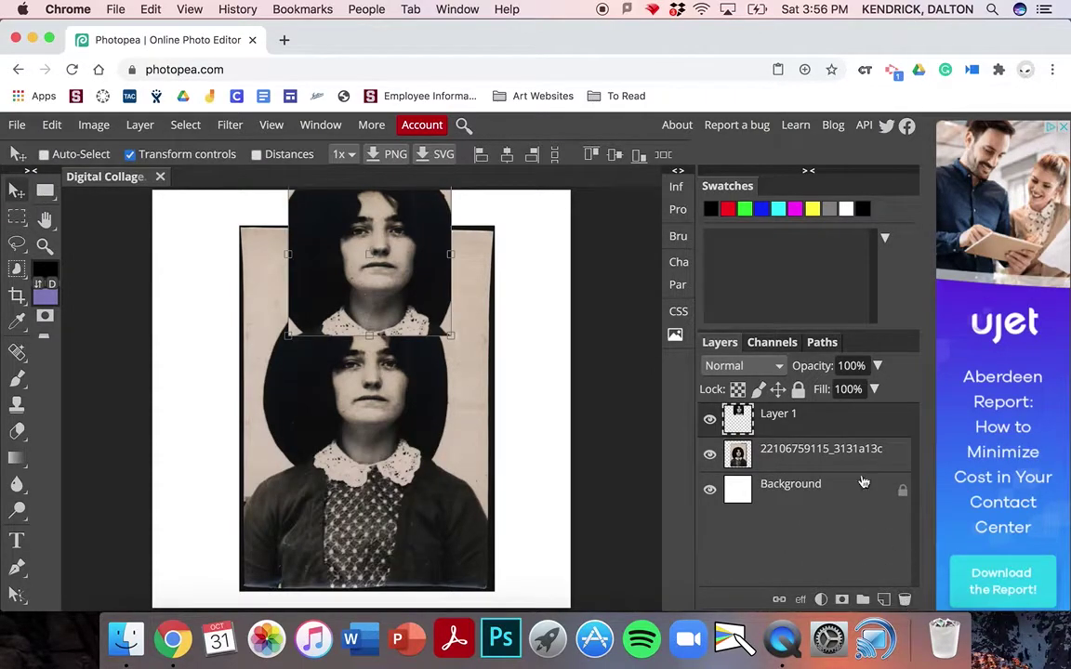
left_click_drag(811, 419, 905, 600)
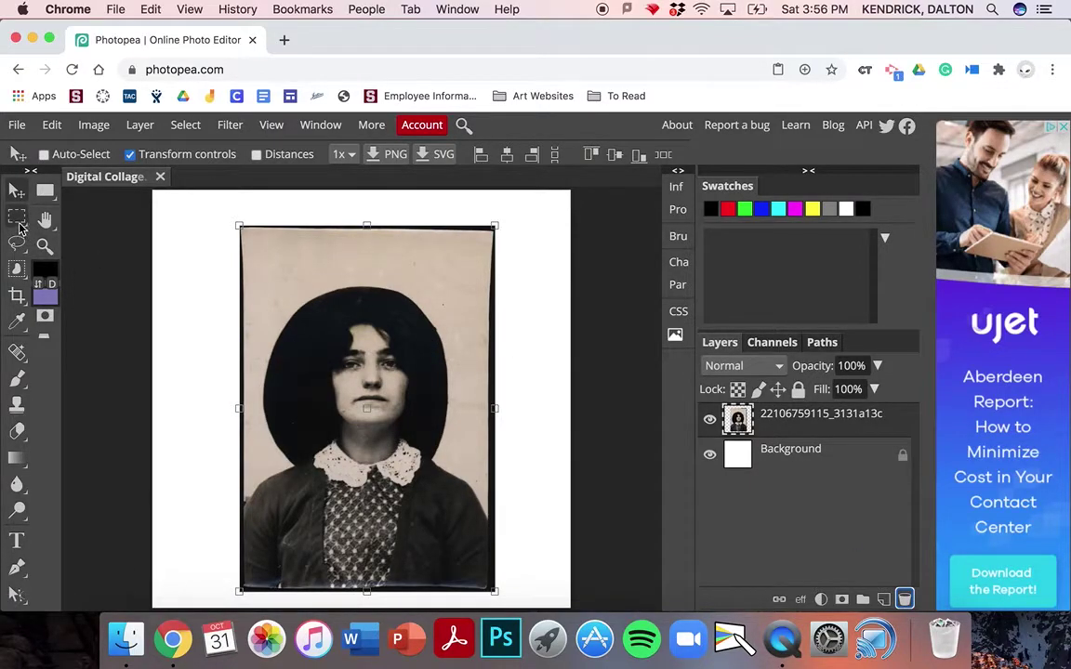
Try deleting a circular area around the woman's face using Ellipse Select, and undo the deletion.
left_click(20, 225)
right_click(20, 225)
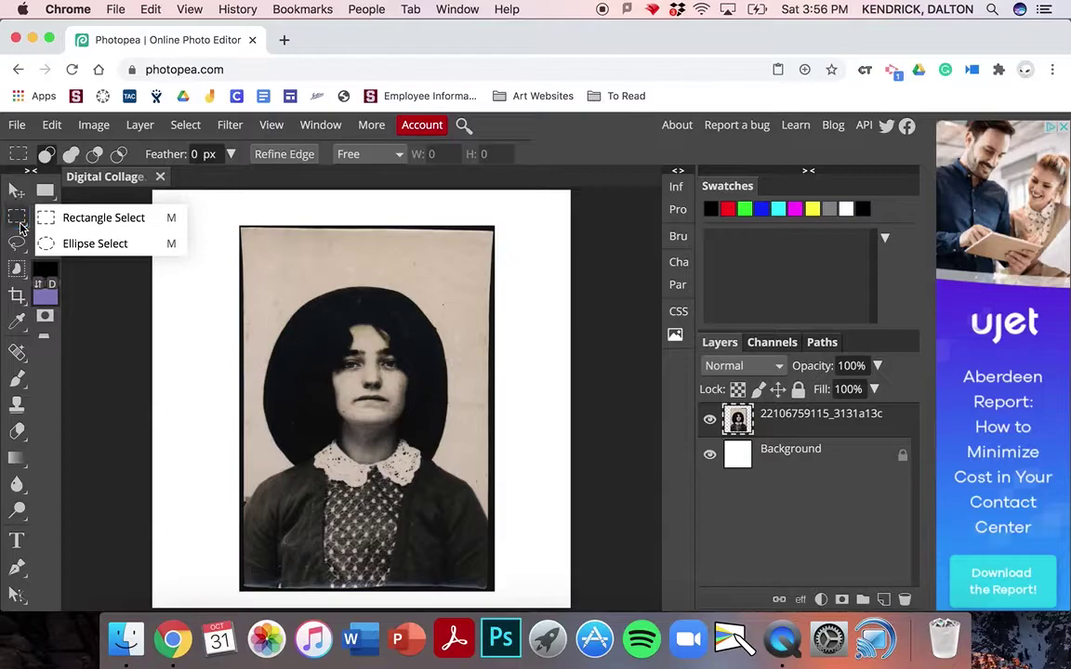
left_click(65, 246)
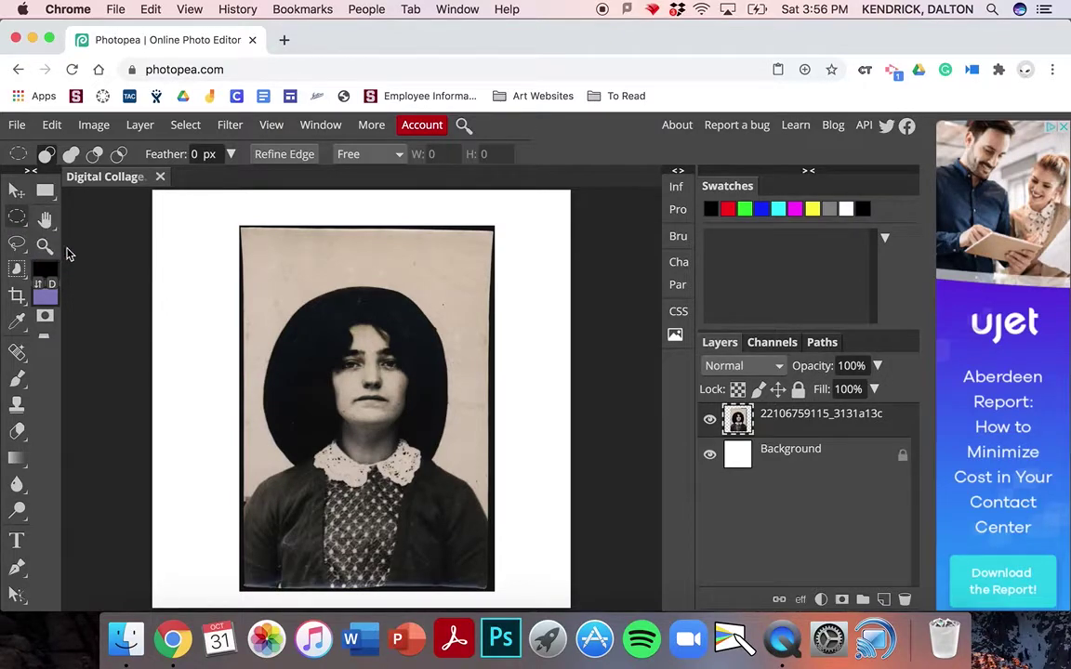
left_click_drag(303, 317, 440, 446)
key("Delete")
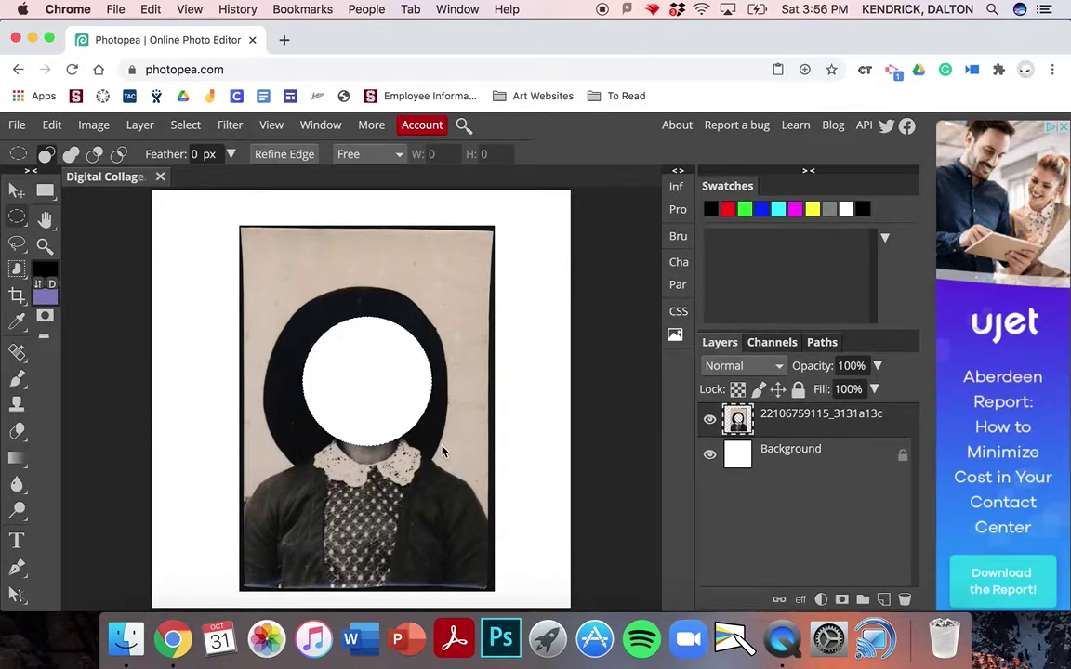
key("super+z")
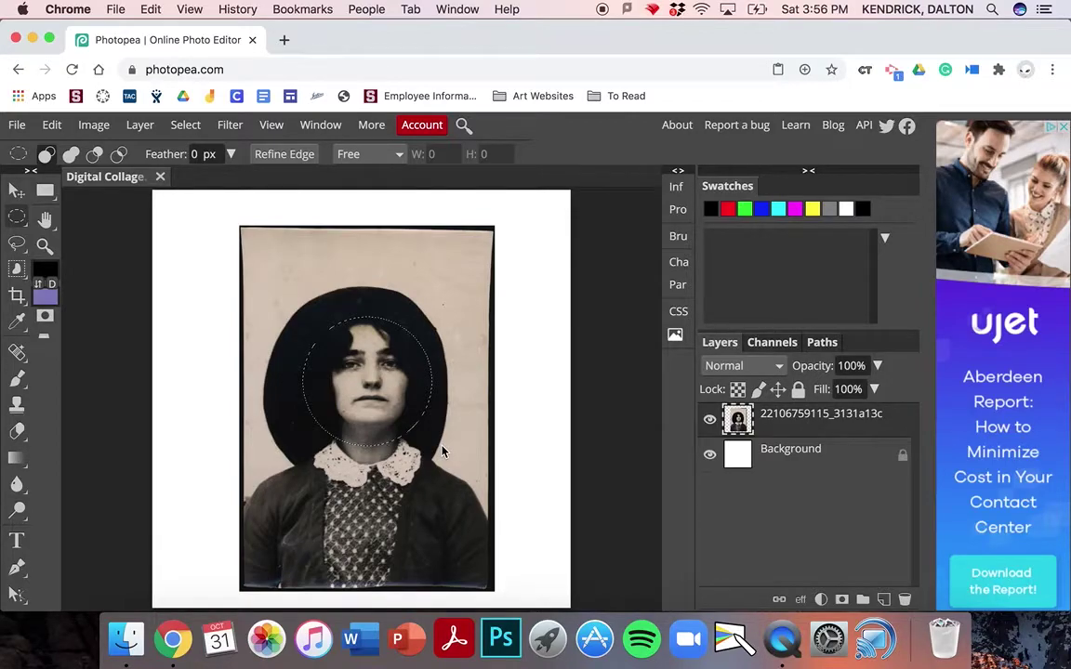
Try a duplicate of the circular face selection on its own layer above the hat, and delete that layer.
key("super+j")
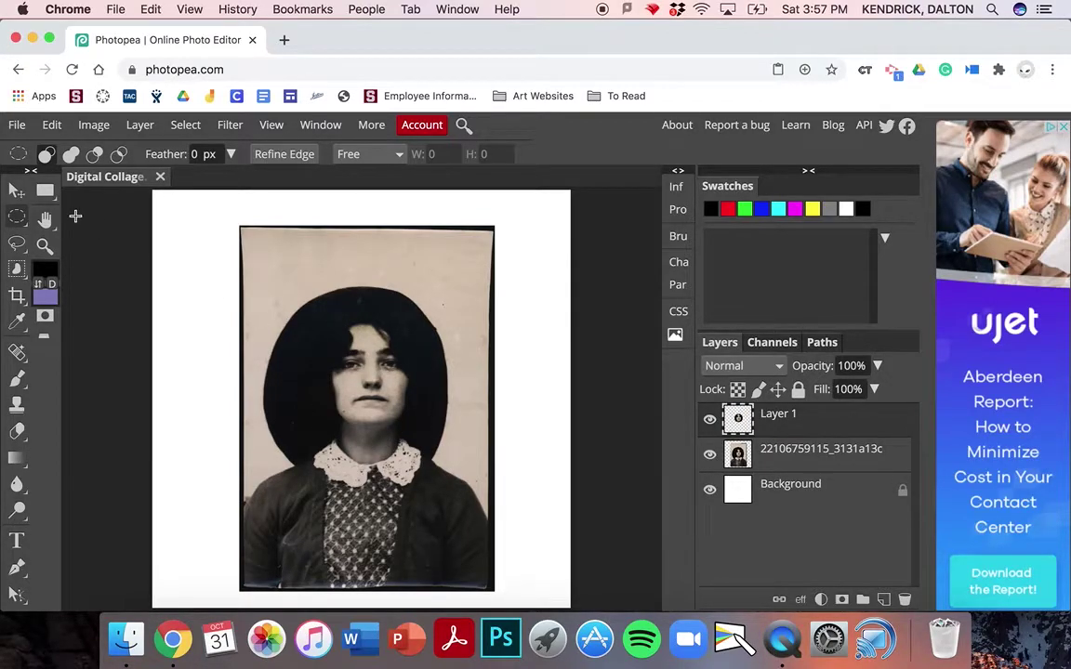
key("v")
left_click_drag(378, 391, 384, 271)
left_click_drag(435, 326, 267, 322)
key("Escape")
key("Escape")
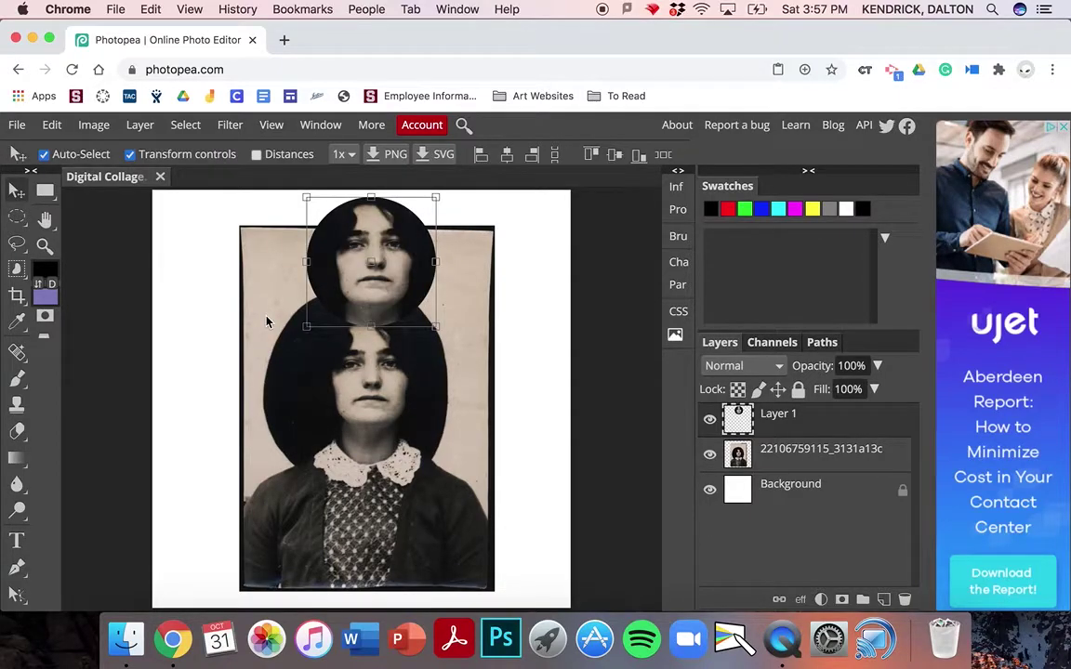
key("Delete")
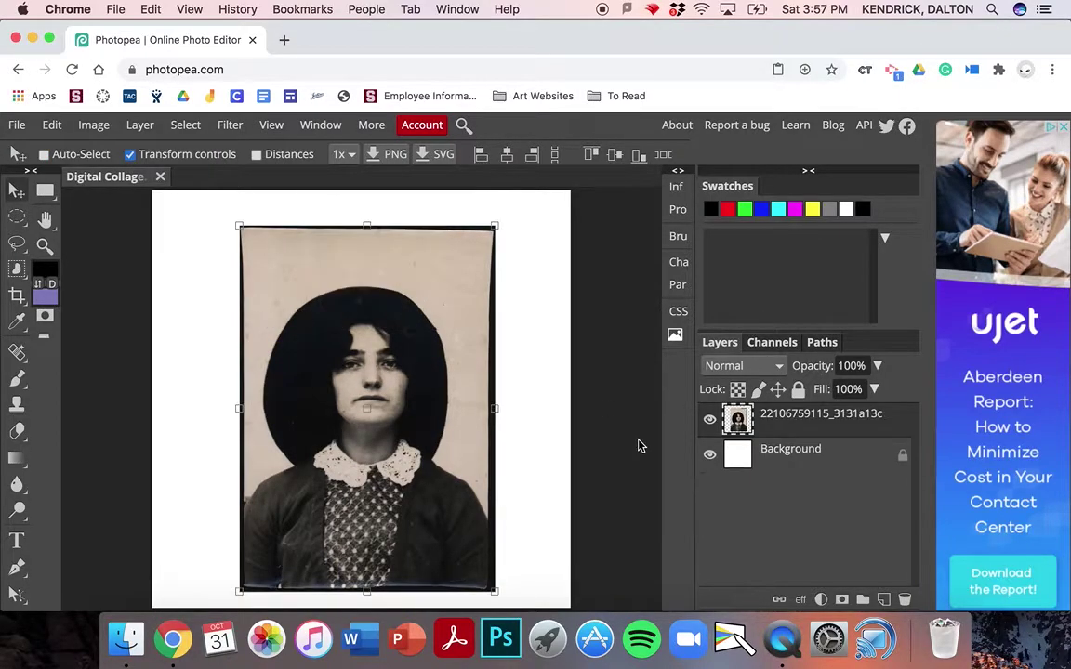
Try deleting a freehand lasso selection drawn around the woman's hat and body, and undo the deletion.
left_click(17, 244)
mouse_move(247, 481)
left_mouse_down()
mouse_move(273, 466)
mouse_move(257, 433)
mouse_move(253, 368)
mouse_move(281, 309)
mouse_move(325, 275)
mouse_move(363, 267)
mouse_move(418, 279)
mouse_move(454, 334)
mouse_move(455, 452)
mouse_move(483, 501)
mouse_move(477, 574)
mouse_move(360, 571)
mouse_move(260, 552)
mouse_move(247, 485)
left_mouse_up()
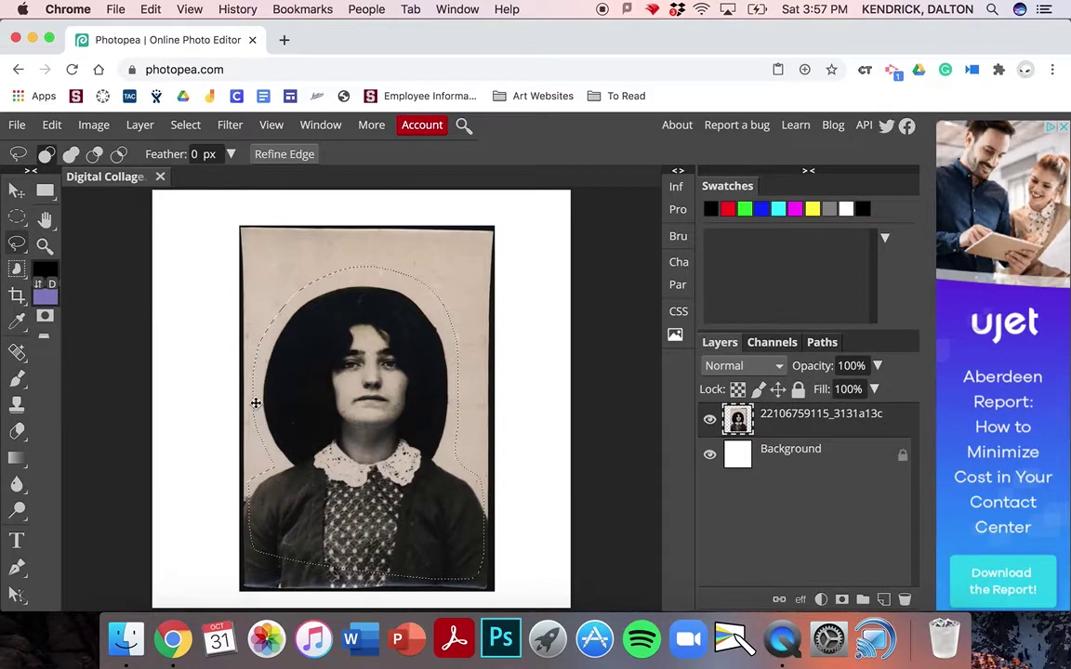
key("Delete")
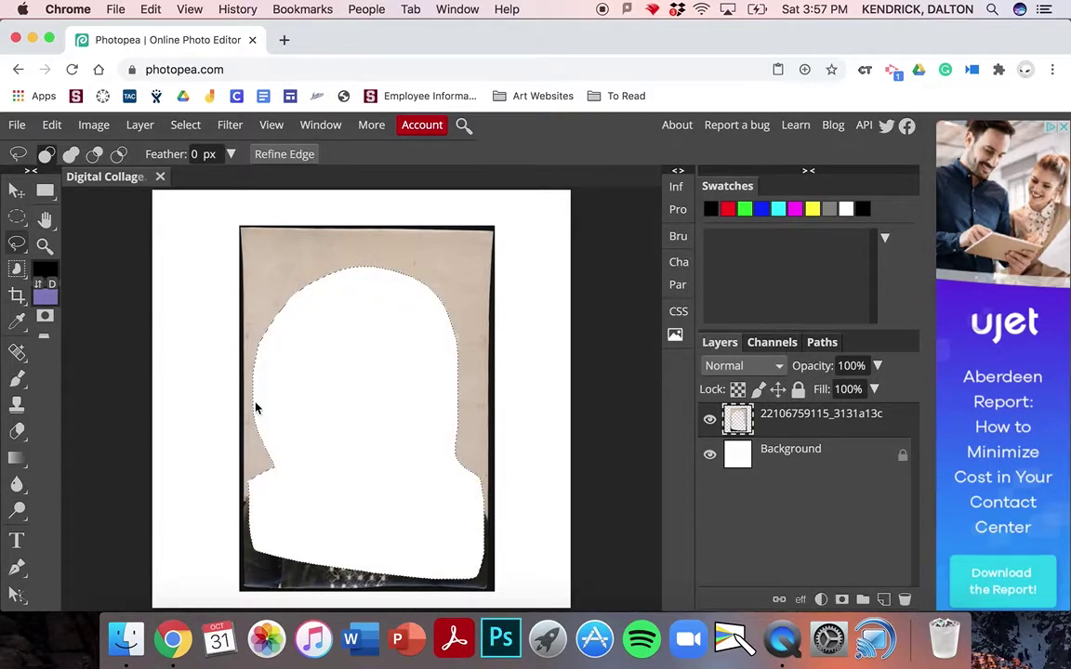
key("ctrl+z")
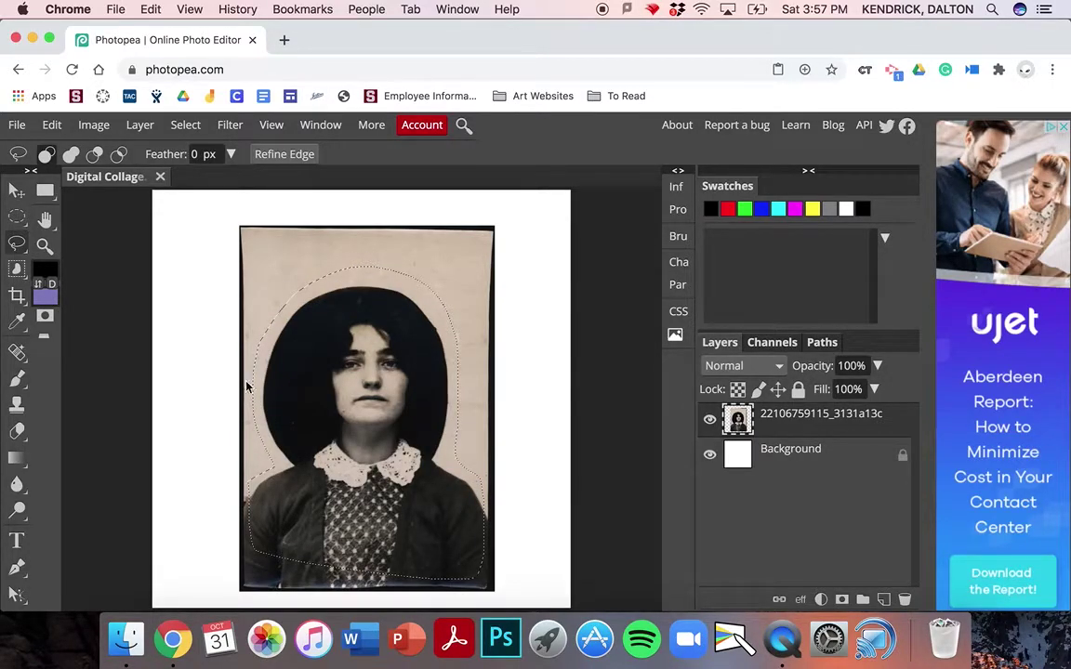
Clear the freehand lasso selection around the woman.
left_click(174, 212)
key("super+z")
left_click(185, 126)
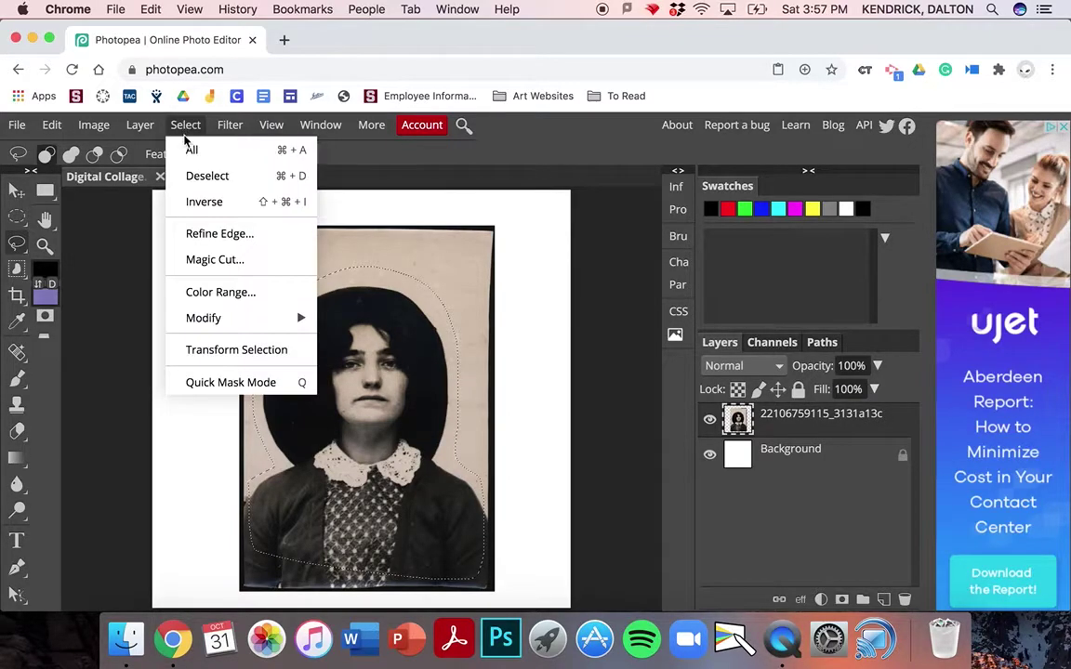
left_click(209, 177)
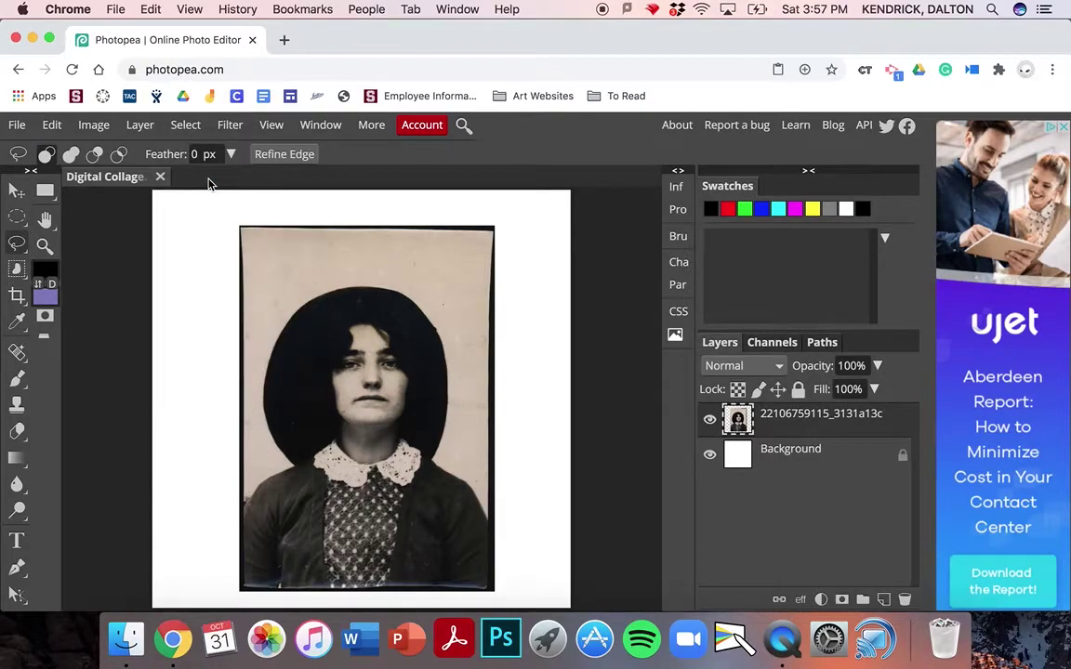
Copy a four-cornered Polygonal Lasso selection of the face onto its own layer and move the copy down over the chest.
right_click(17, 243)
left_click(70, 270)
left_click(296, 435)
left_click(426, 435)
left_click(396, 318)
left_click(327, 318)
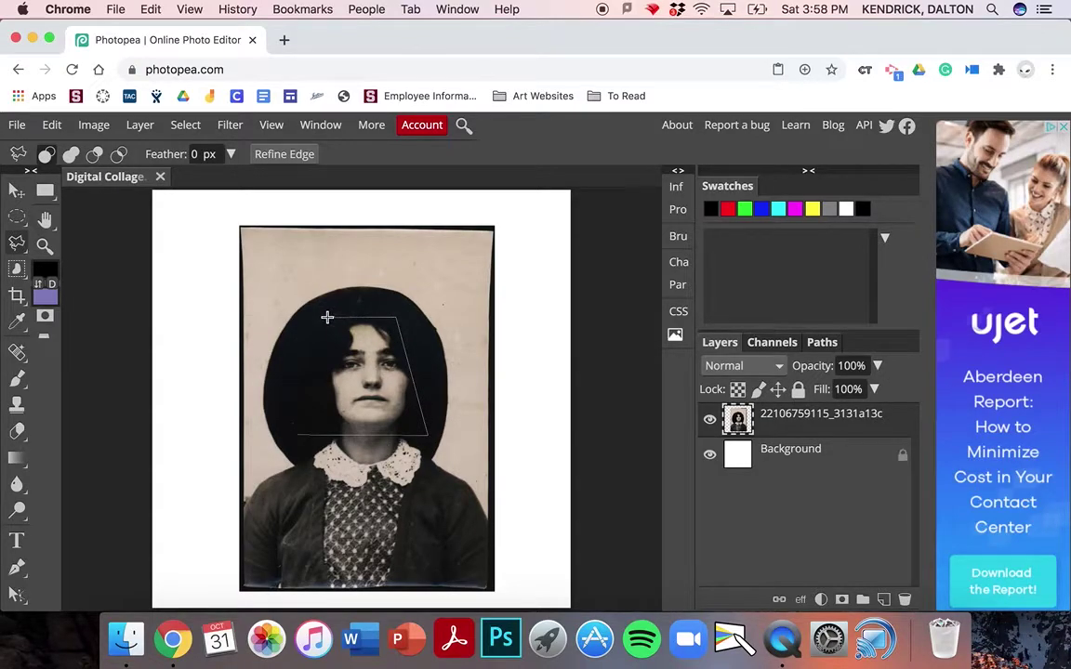
left_click(297, 433)
key("ctrl+j")
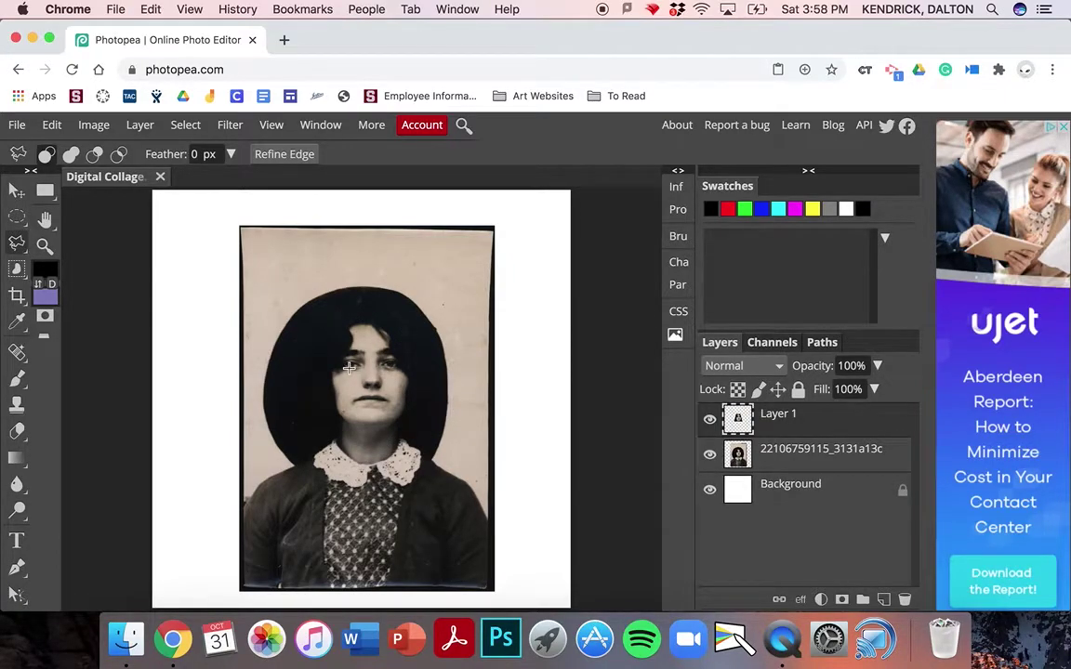
key("v")
left_click_drag(370, 400, 370, 499)
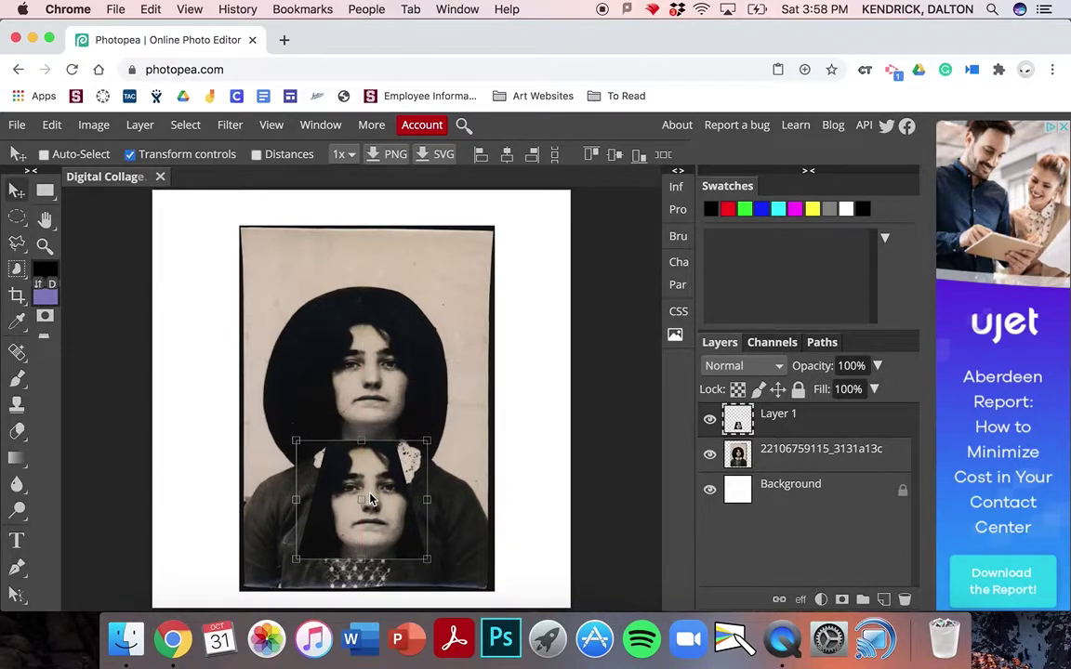
Undo the moved face copy and its layer, and clear the polygonal selection.
key("ctrl+z")
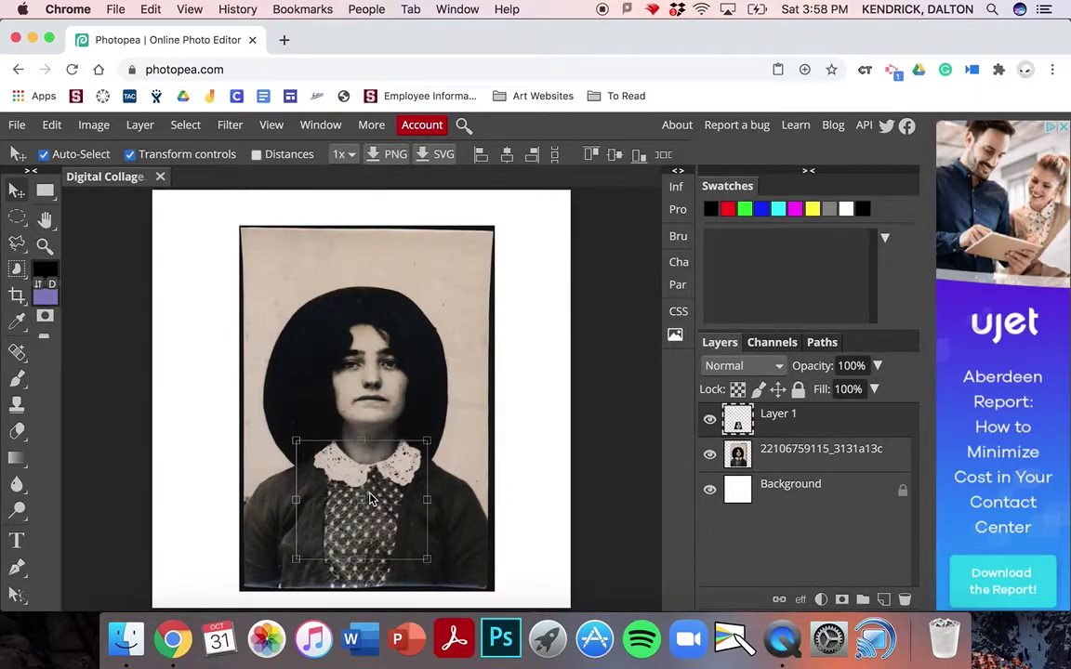
key("ctrl+z")
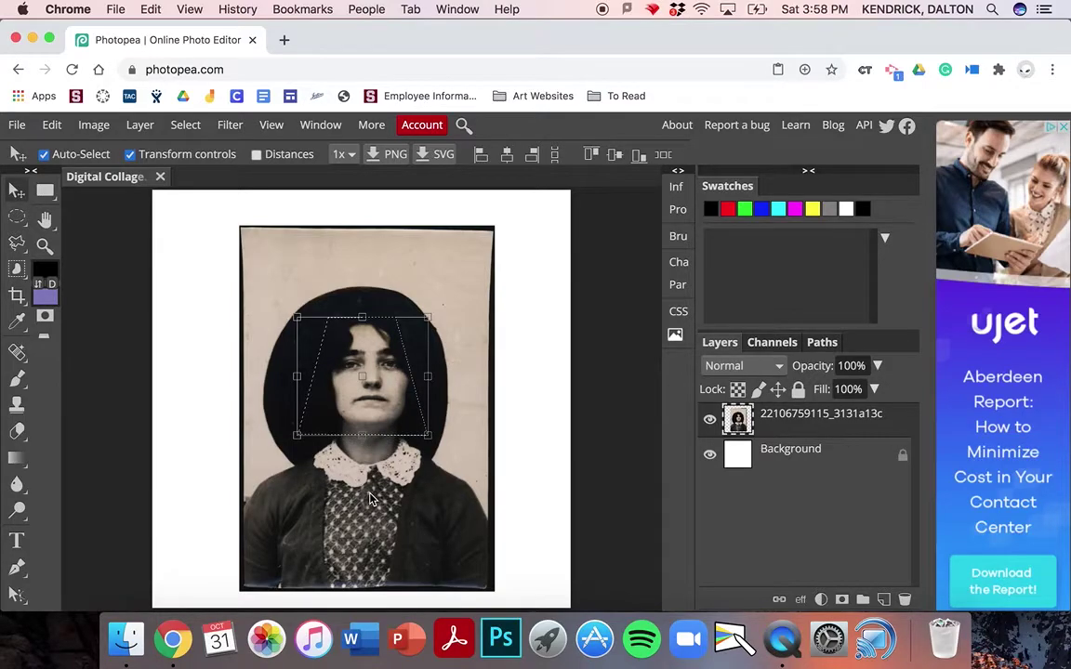
key("ctrl+d")
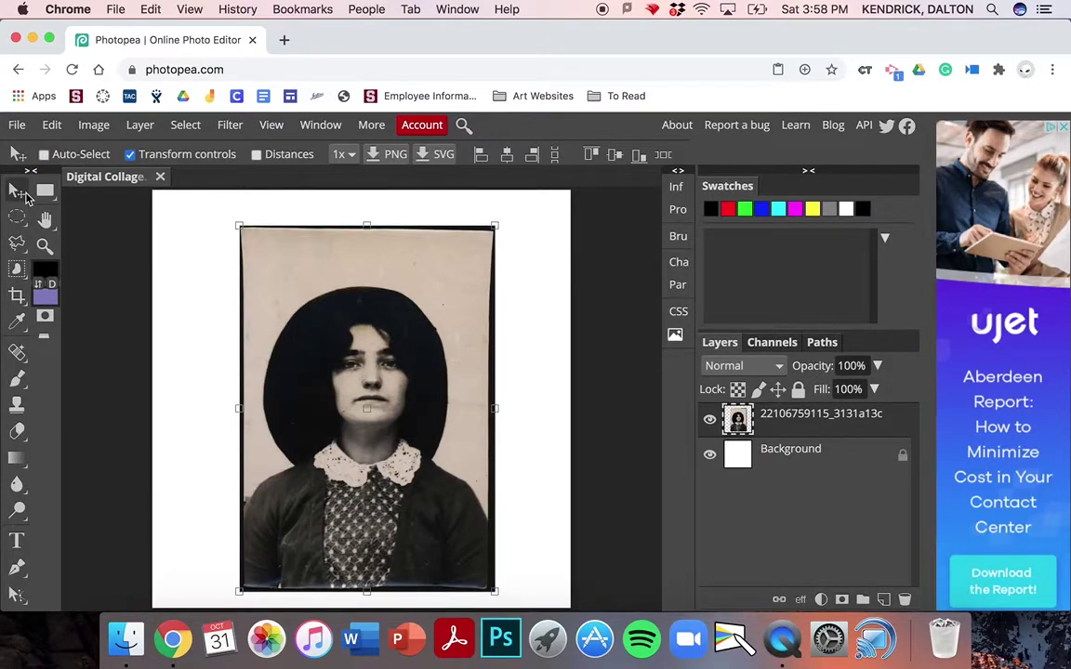
Select the woman by tracing a closed Magnetic Lasso outline along her hat, shoulders and the photo's lower edge.
left_click(17, 242)
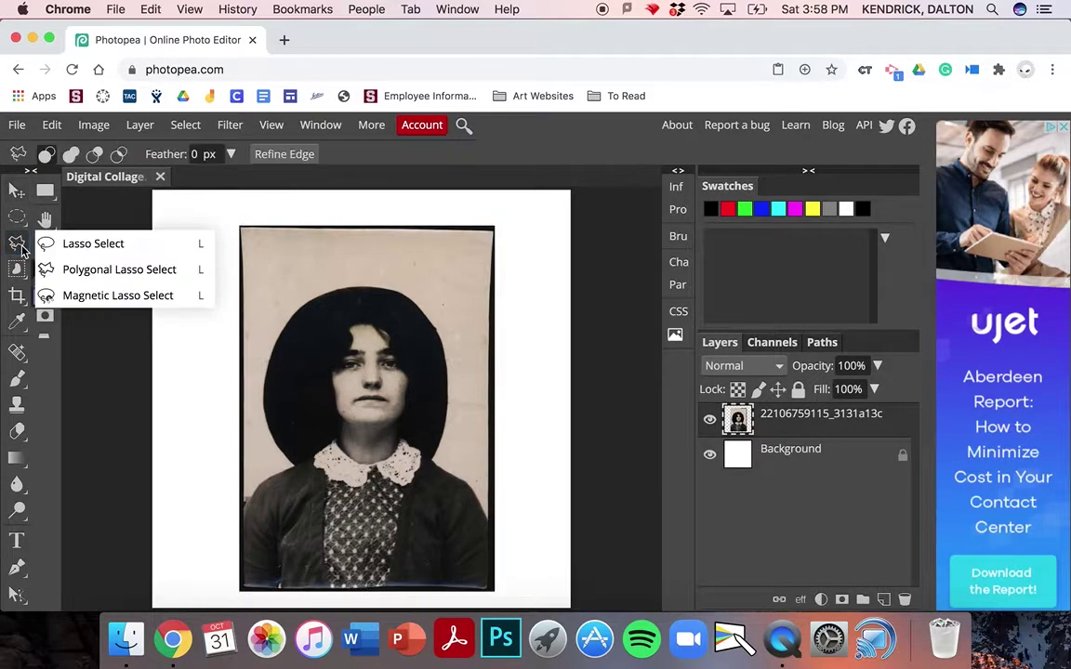
left_click(72, 296)
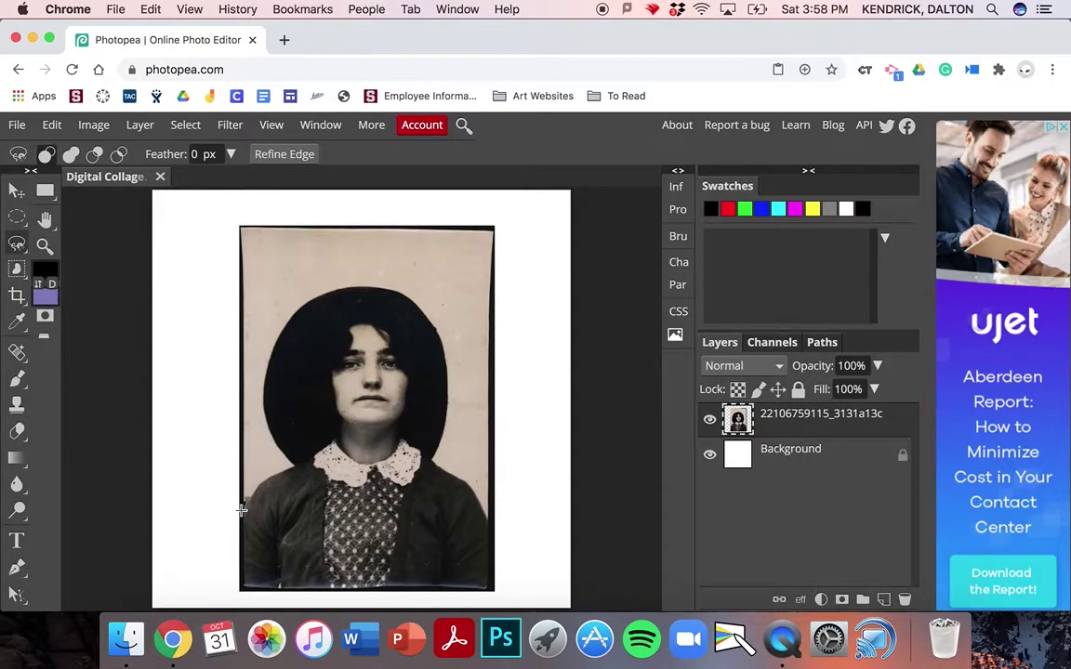
left_click(257, 485)
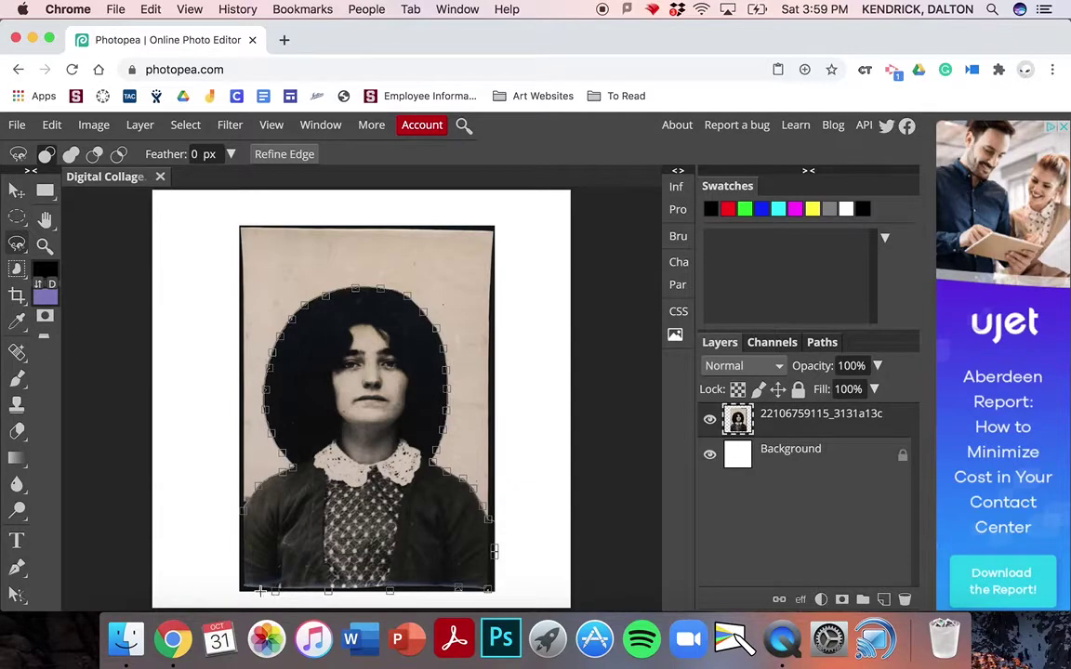
double_click(240, 510)
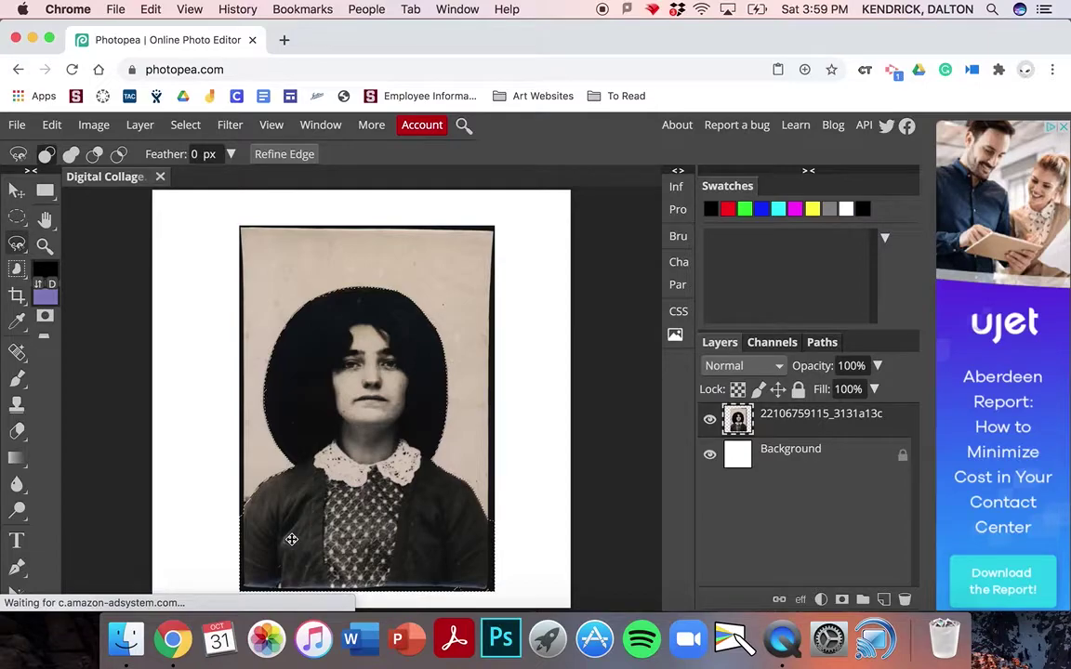
Try erasing a looping stroke across the face inside the selection, and undo it.
left_click(18, 433)
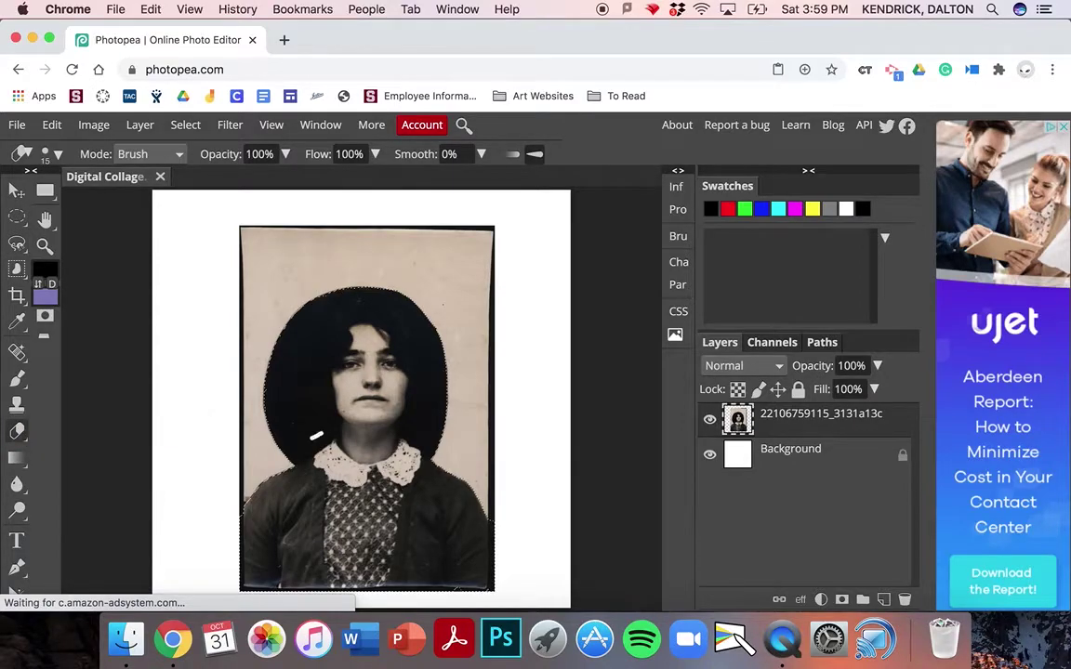
mouse_move(310, 436)
left_mouse_down()
mouse_move(389, 387)
mouse_move(410, 354)
mouse_move(390, 324)
mouse_move(353, 328)
mouse_move(326, 349)
mouse_move(384, 446)
mouse_move(430, 495)
left_mouse_up()
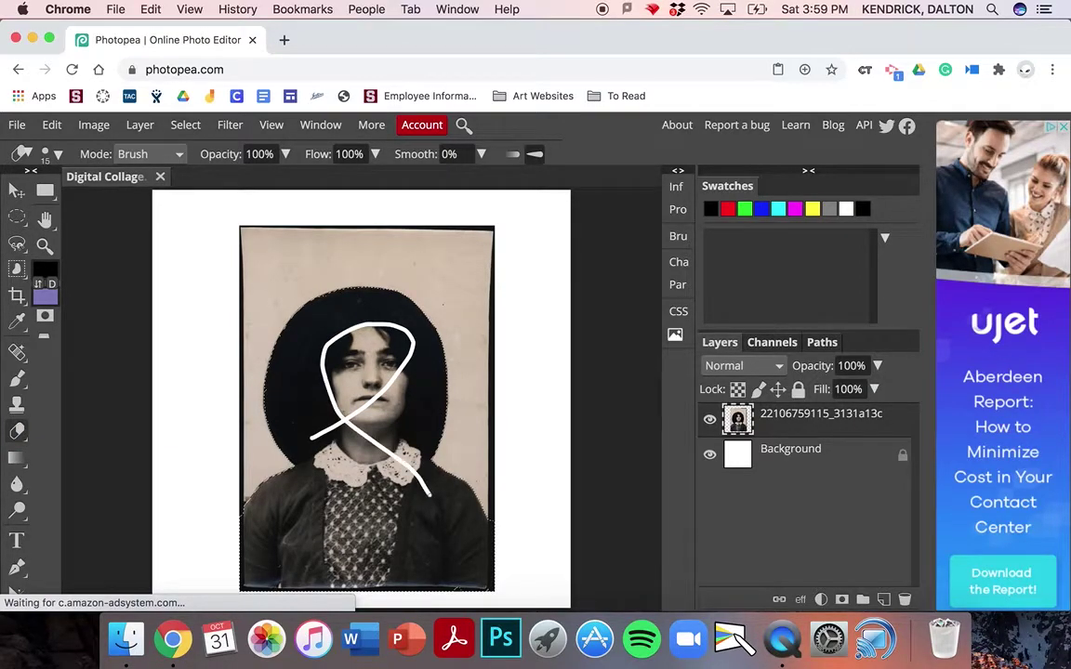
key("super+z")
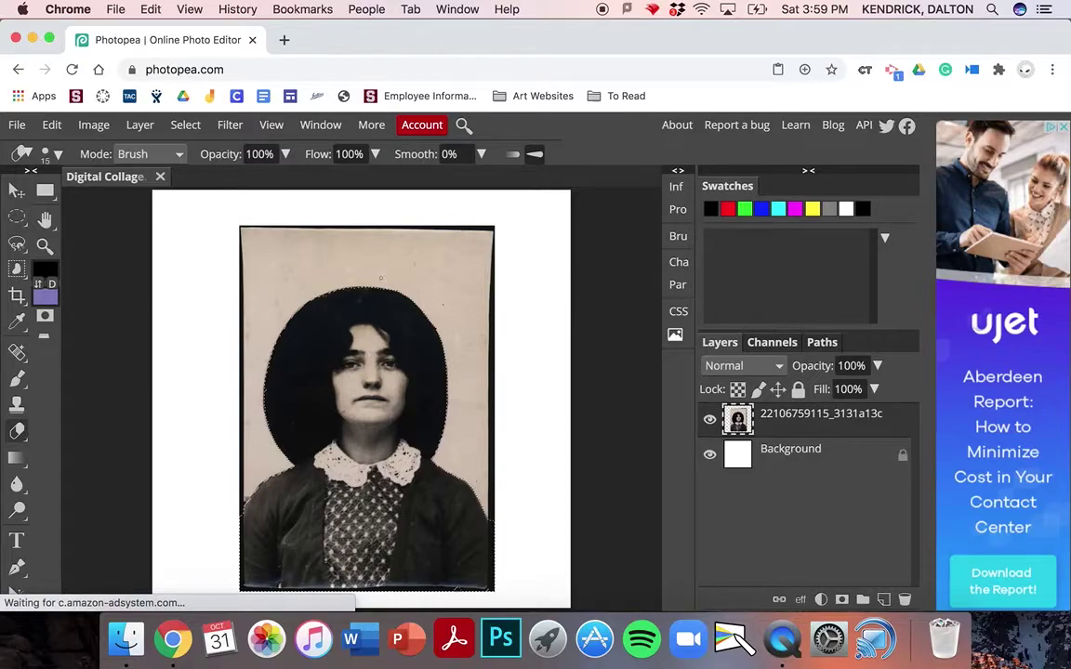
Invert the selection and erase the photo backdrop above the hat with the Eraser set to 200 px.
left_click(186, 125)
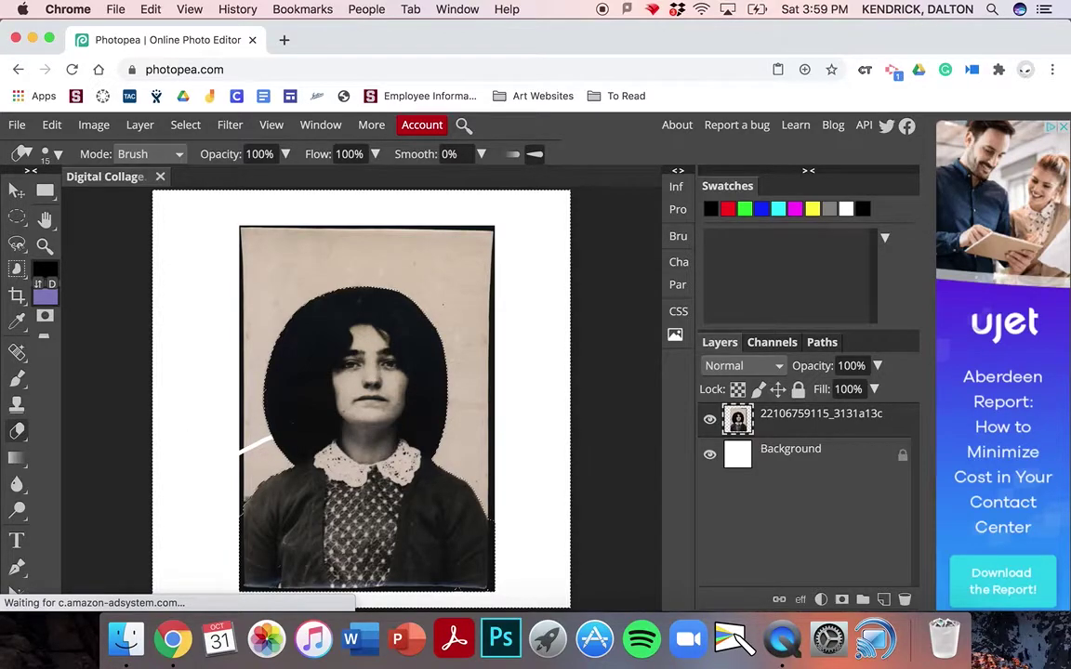
left_click(19, 432)
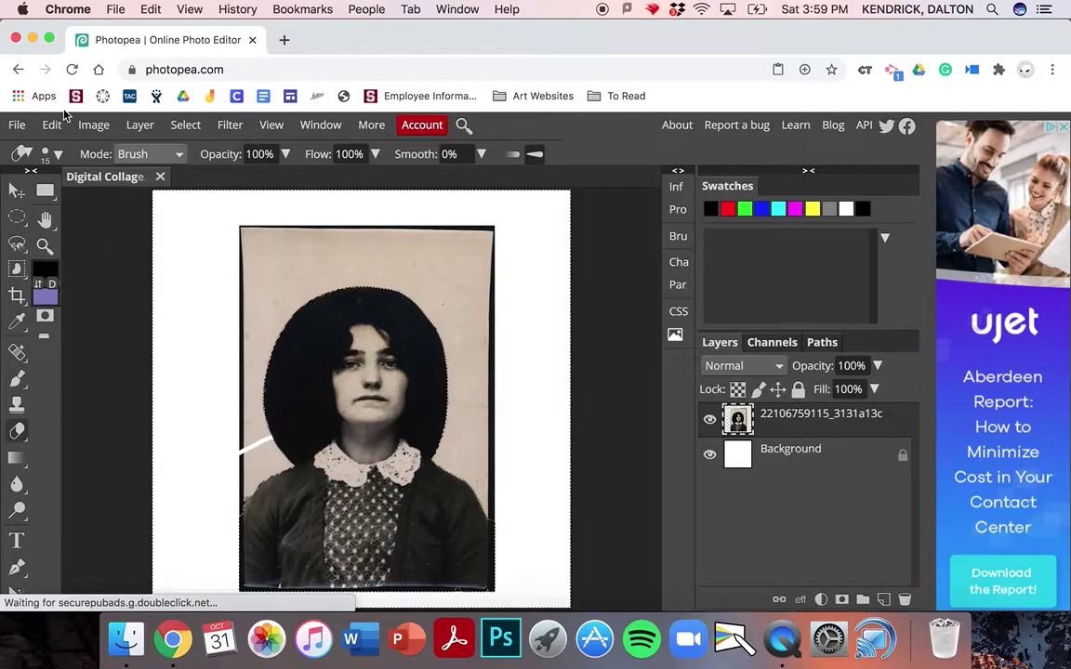
left_click(58, 155)
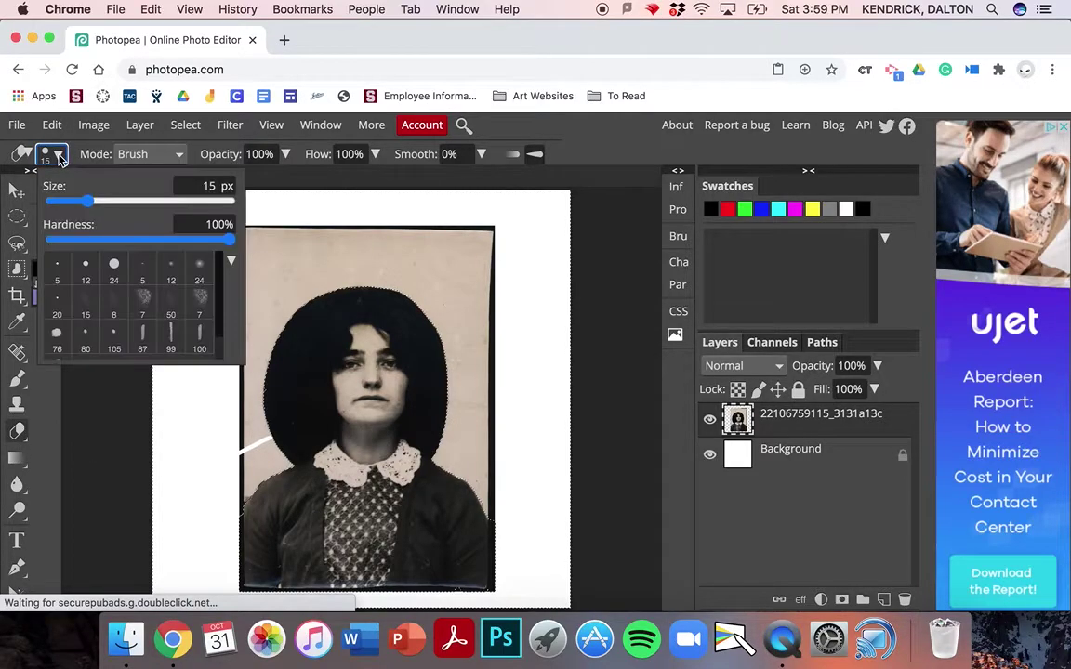
left_click_drag(82, 200, 150, 200)
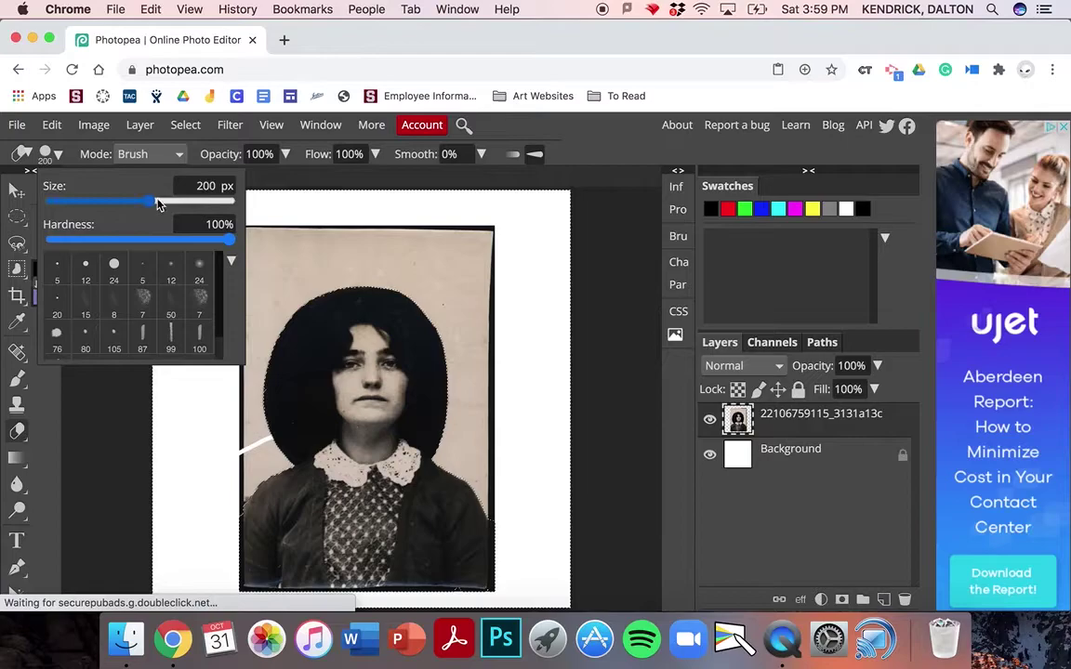
mouse_move(382, 248)
left_mouse_down()
mouse_move(424, 260)
mouse_move(308, 256)
mouse_move(278, 272)
left_mouse_up()
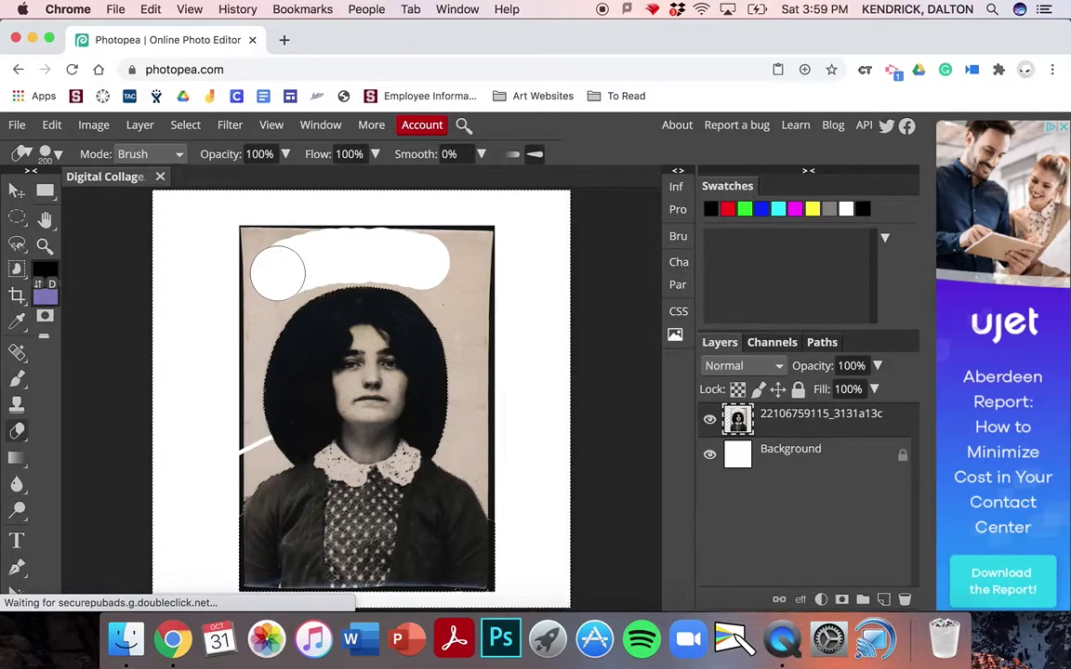
Erase the backdrop on both sides of the hat and shoulders, first with a smaller Eraser and finally at 400 px.
key("bracketleft")
key("bracketleft")
key("bracketleft")
key("bracketleft")
key("bracketleft")
key("bracketleft")
key("bracketleft")
mouse_move(273, 288)
left_mouse_down()
mouse_move(249, 364)
mouse_move(248, 443)
left_mouse_up()
key("bracketright")
key("bracketright")
key("bracketright")
key("bracketright")
key("bracketright")
left_click_drag(240, 446, 211, 488)
mouse_move(453, 561)
left_mouse_down()
mouse_move(493, 541)
mouse_move(465, 420)
mouse_move(490, 347)
left_mouse_up()
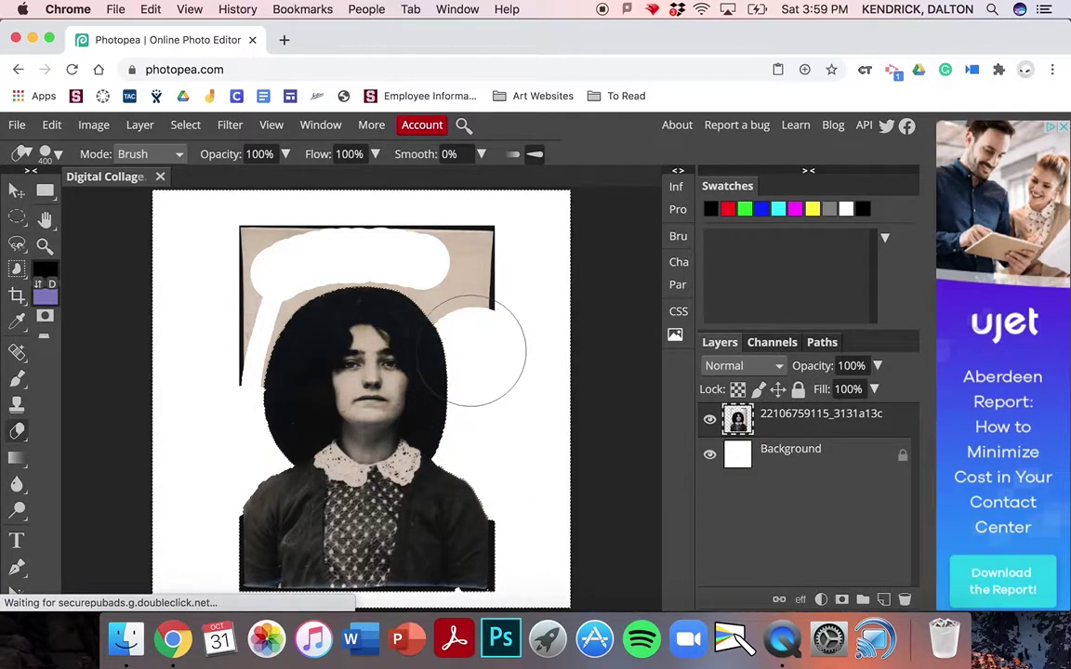
Try partially erasing the backdrop's left side with a 125 px Eraser at 57%, 34% and 85% opacity.
key("bracketleft")
key("bracketleft")
key("bracketleft")
key("bracketleft")
key("bracketleft")
key("bracketleft")
key("bracketleft")
key("bracketleft")
key("bracketleft")
key("bracketleft")
key("bracketleft")
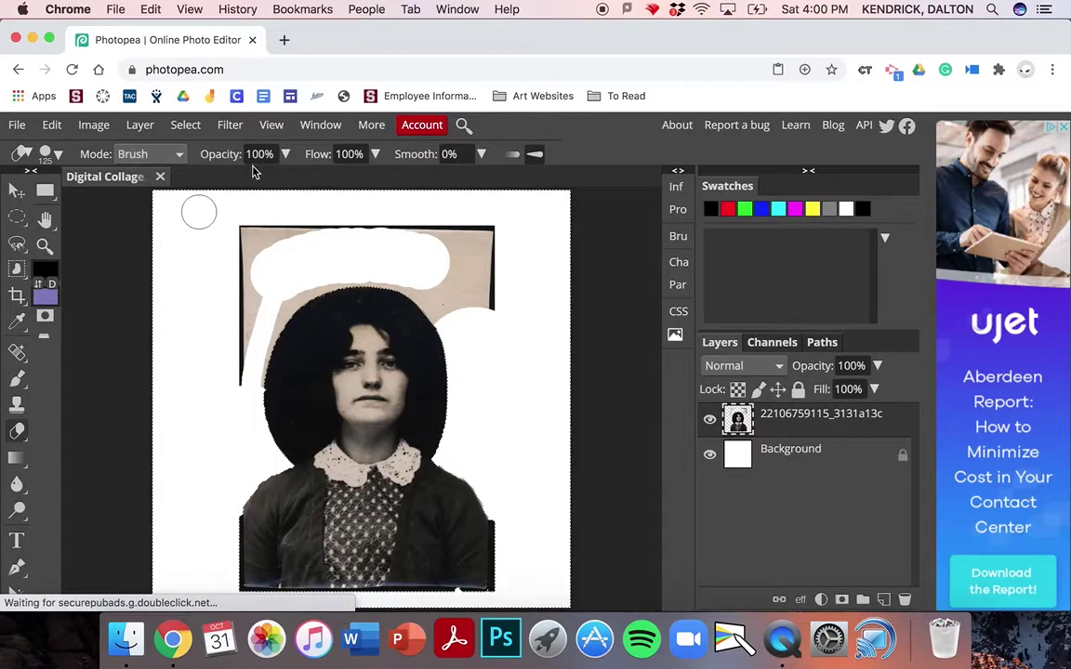
left_click(286, 156)
left_click_drag(286, 182, 253, 183)
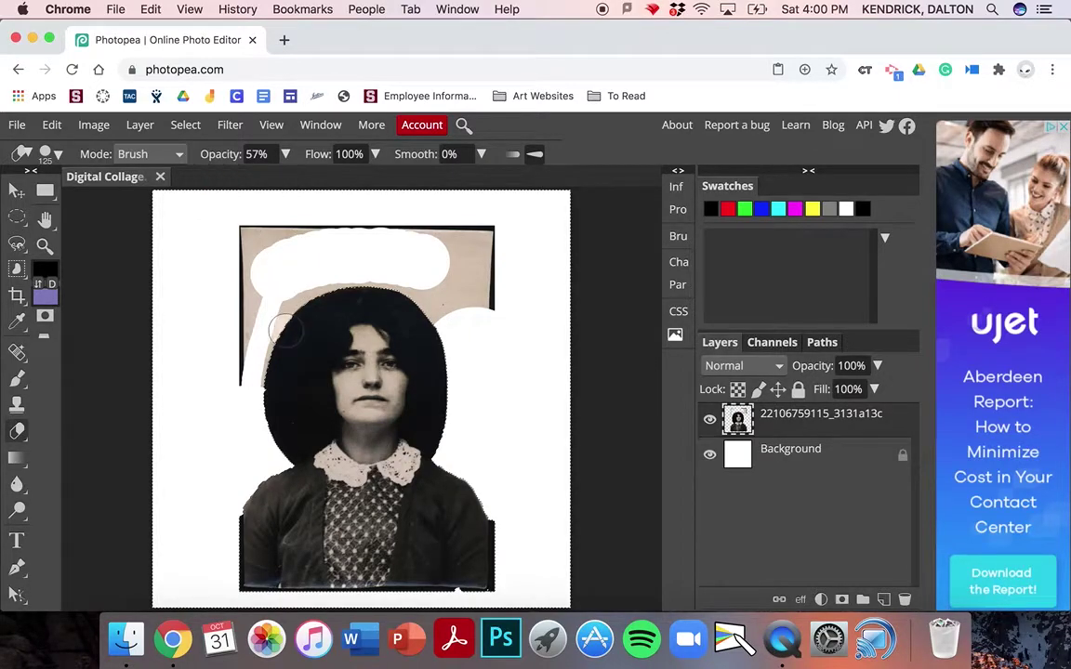
mouse_move(254, 338)
left_mouse_down()
mouse_move(239, 387)
mouse_move(254, 227)
mouse_move(253, 315)
mouse_move(265, 221)
mouse_move(330, 226)
mouse_move(284, 222)
mouse_move(285, 202)
mouse_move(233, 184)
left_mouse_up()
left_click(287, 154)
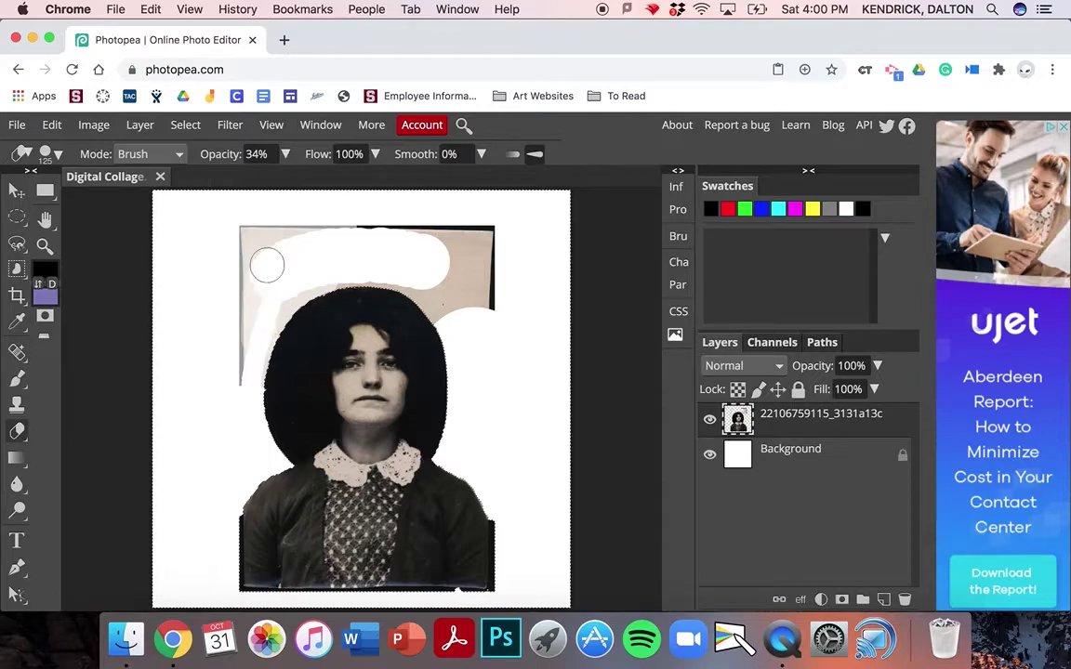
left_click(287, 155)
left_click_drag(249, 184, 279, 184)
left_click_drag(236, 290, 232, 216)
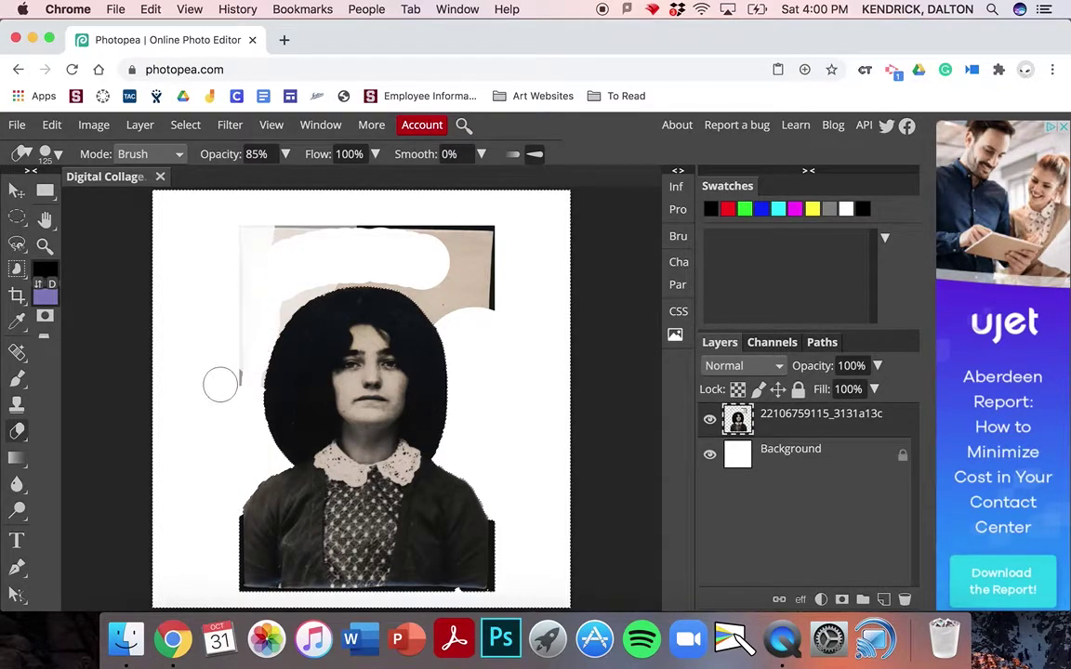
Erase the remaining backdrop around the hat at 100% opacity with the Eraser enlarged to 200 px, and clear the selection.
left_click(287, 154)
left_click_drag(280, 180, 316, 180)
mouse_move(247, 397)
left_mouse_down()
mouse_move(312, 266)
mouse_move(341, 263)
mouse_move(441, 292)
mouse_move(457, 320)
mouse_move(437, 325)
mouse_move(415, 300)
mouse_move(329, 283)
mouse_move(290, 290)
mouse_move(459, 317)
mouse_move(488, 304)
mouse_move(476, 229)
mouse_move(474, 277)
mouse_move(428, 234)
mouse_move(229, 232)
mouse_move(242, 354)
left_mouse_up()
key("bracketright")
key("bracketright")
key("bracketright")
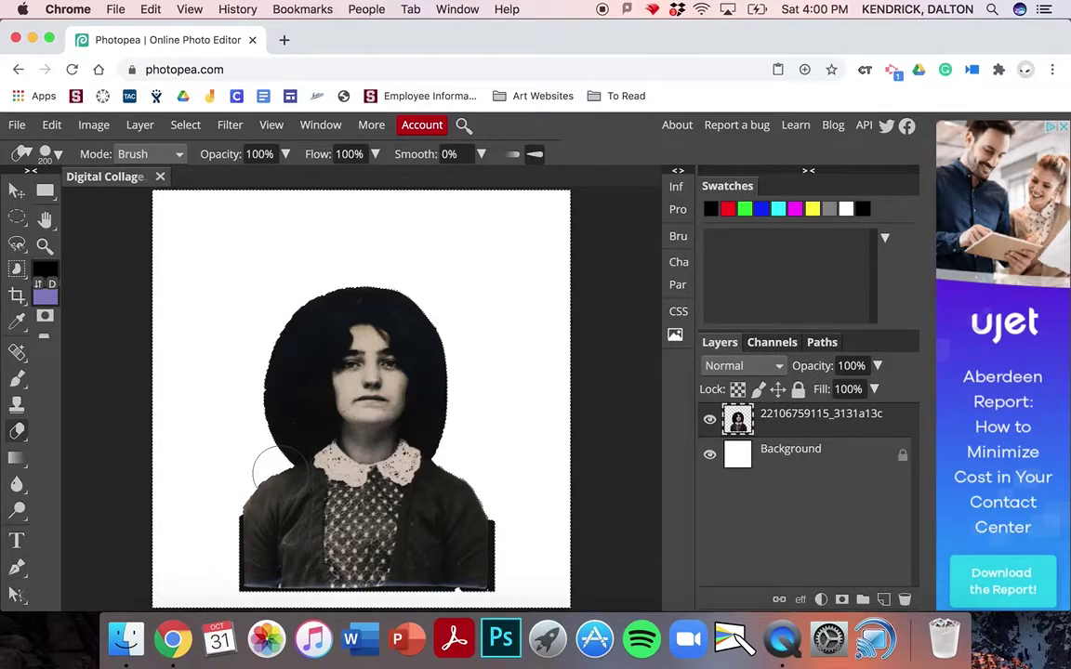
key("ctrl+d")
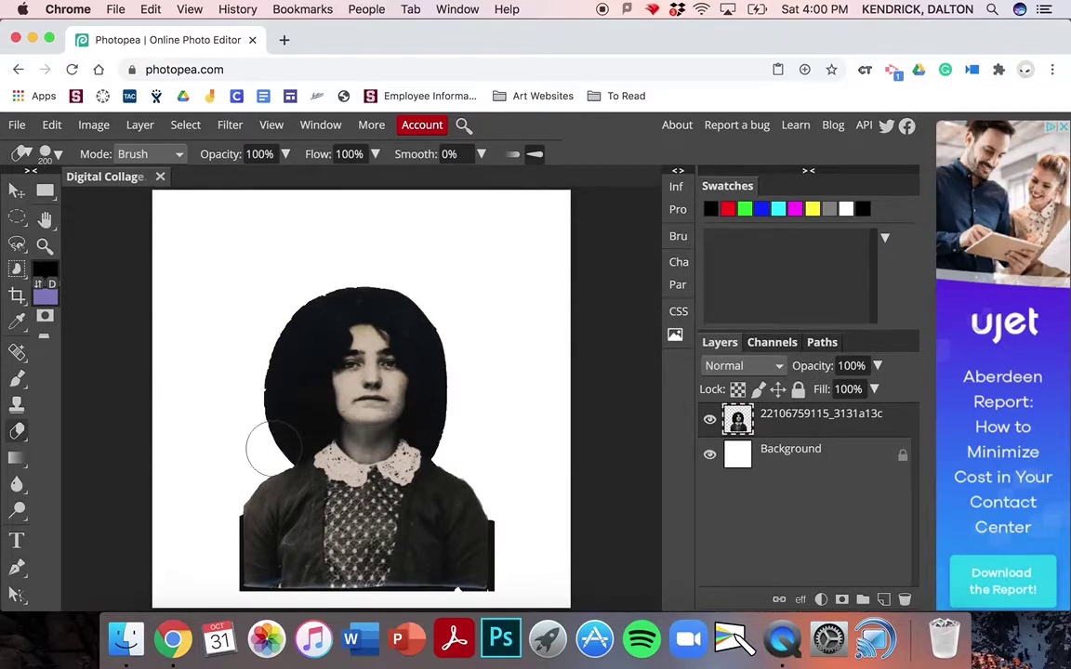
Examine the cutout's edge up close from the hat's lower left side down to the shoulder and sleeve.
left_click(44, 246)
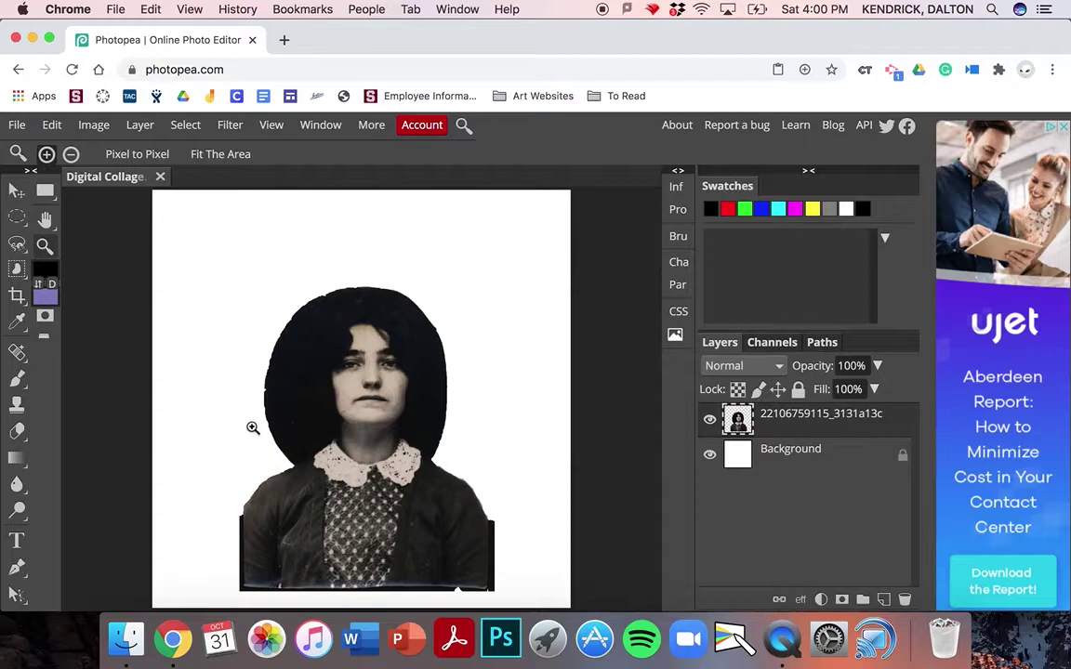
left_click(275, 452)
left_click(275, 452)
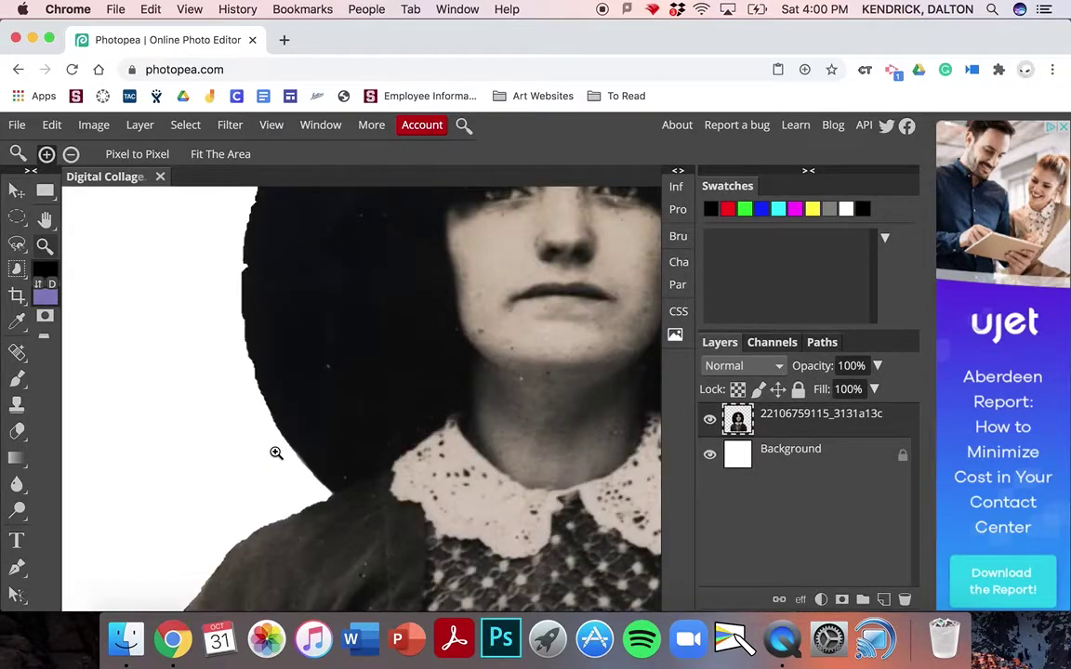
left_click(275, 452)
left_click(275, 452)
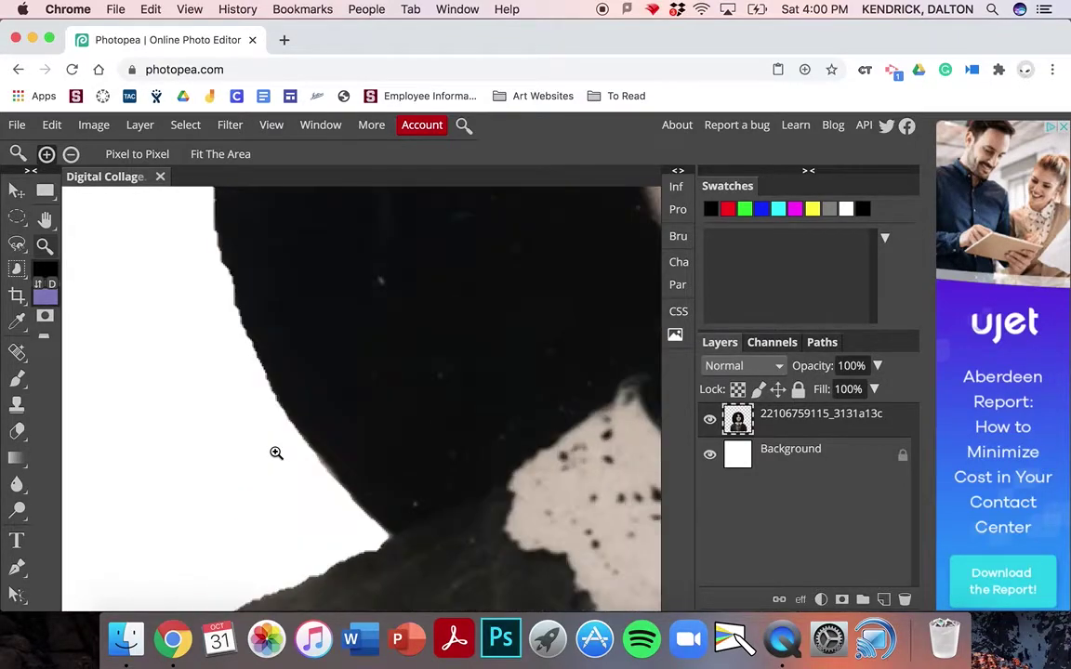
scroll(276, 453, "up", 5)
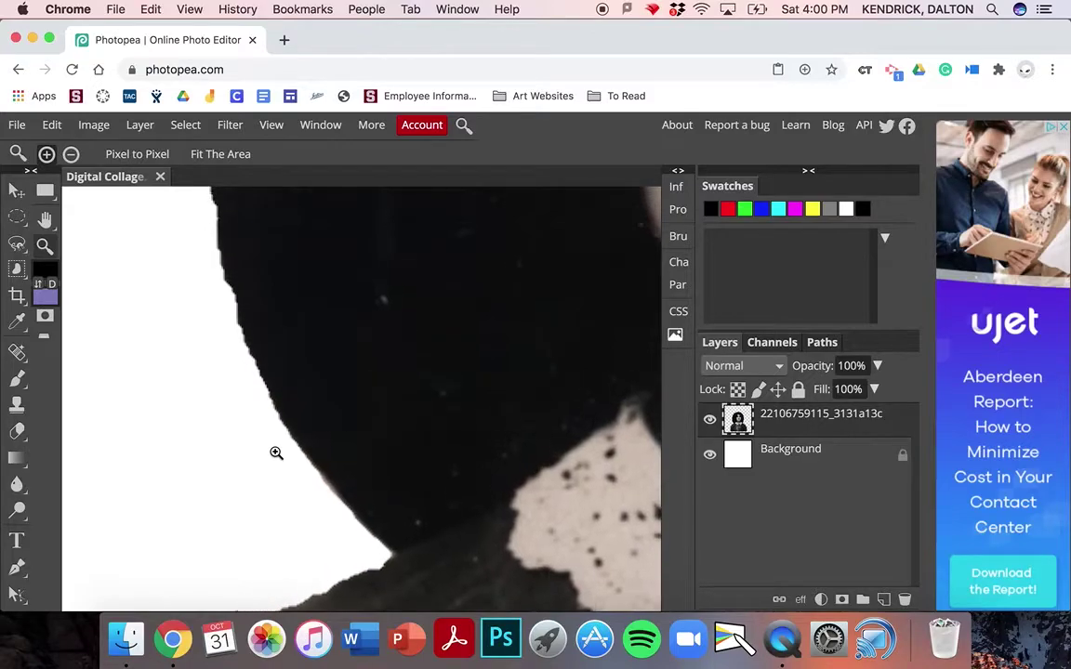
scroll(275, 451, "down", 10)
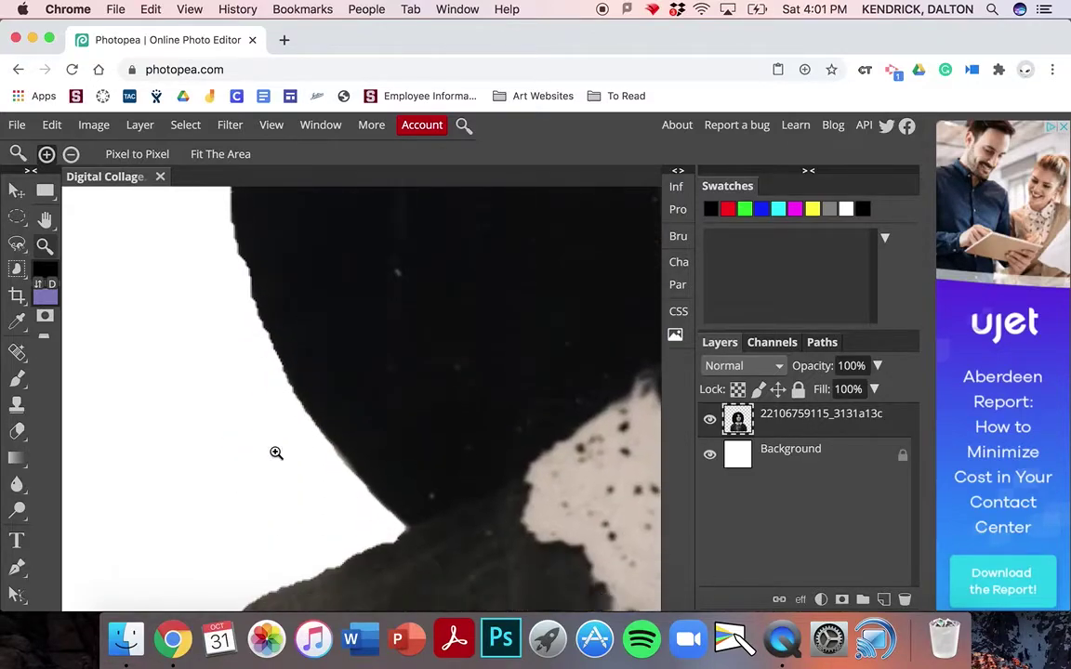
scroll(276, 452, "down", 5)
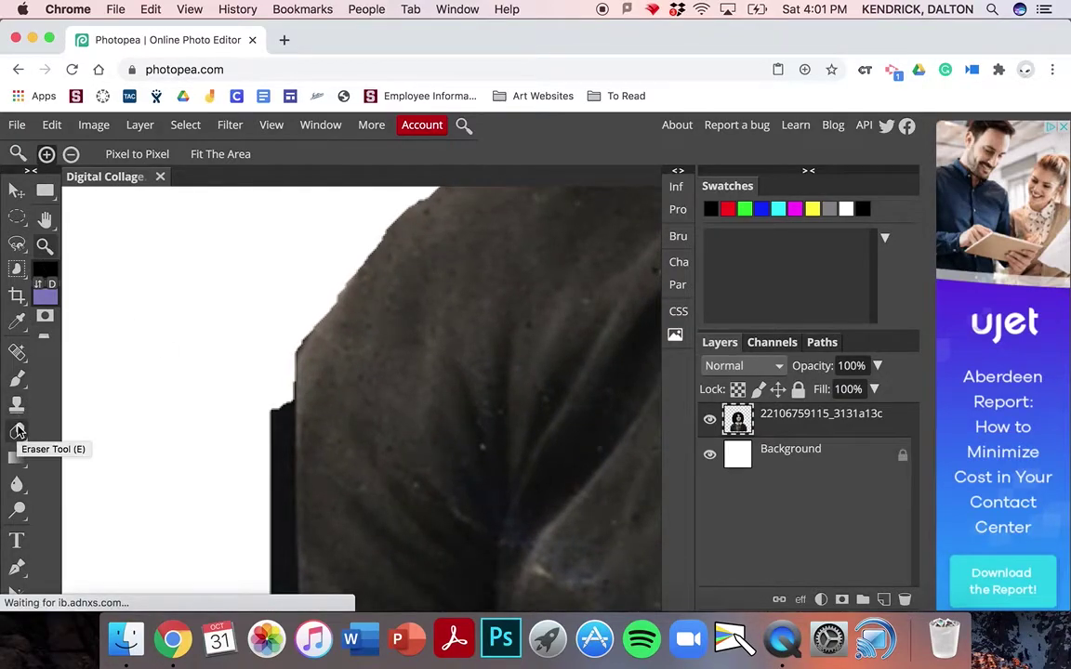
Erase the upper part of the black strip beside the woman's left-hand sleeve with the Eraser reduced to 30 px.
key("e")
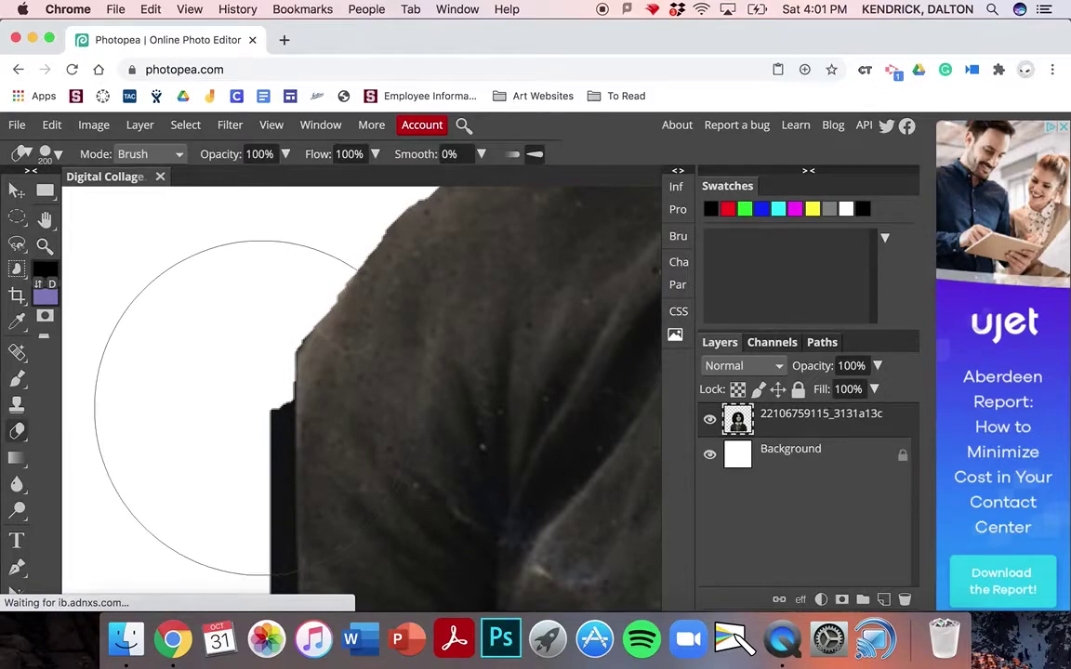
key("bracketleft")
key("bracketleft")
key("bracketleft")
key("bracketleft")
key("bracketleft")
key("bracketleft")
key("bracketleft")
key("bracketleft")
key("bracketleft")
key("bracketleft")
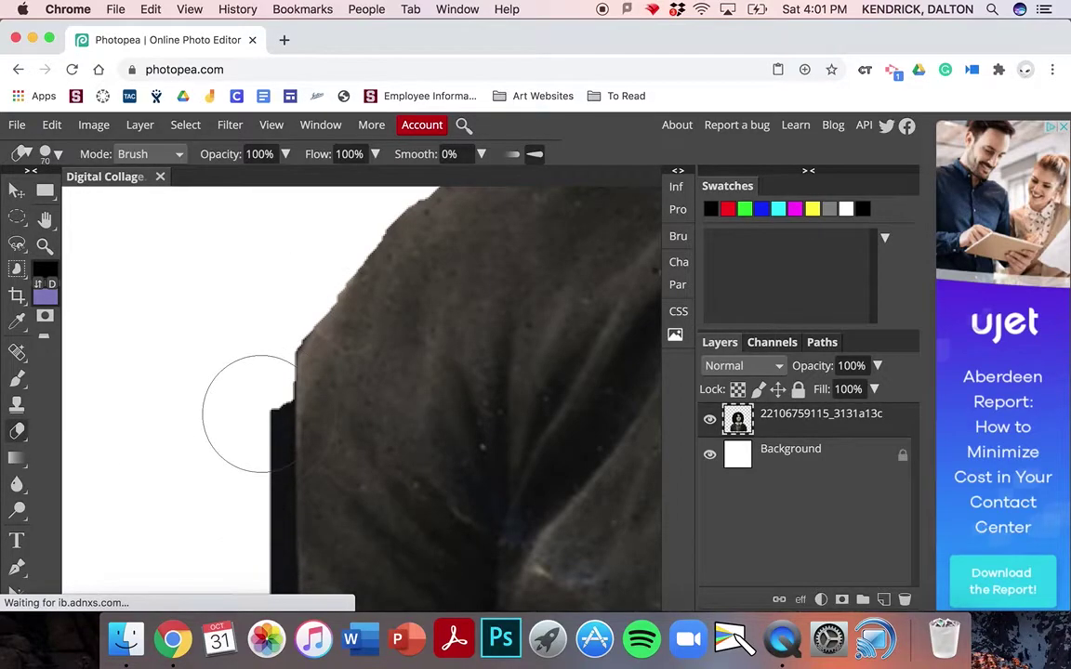
key("bracketleft")
left_click_drag(260, 414, 259, 462)
key("bracketleft")
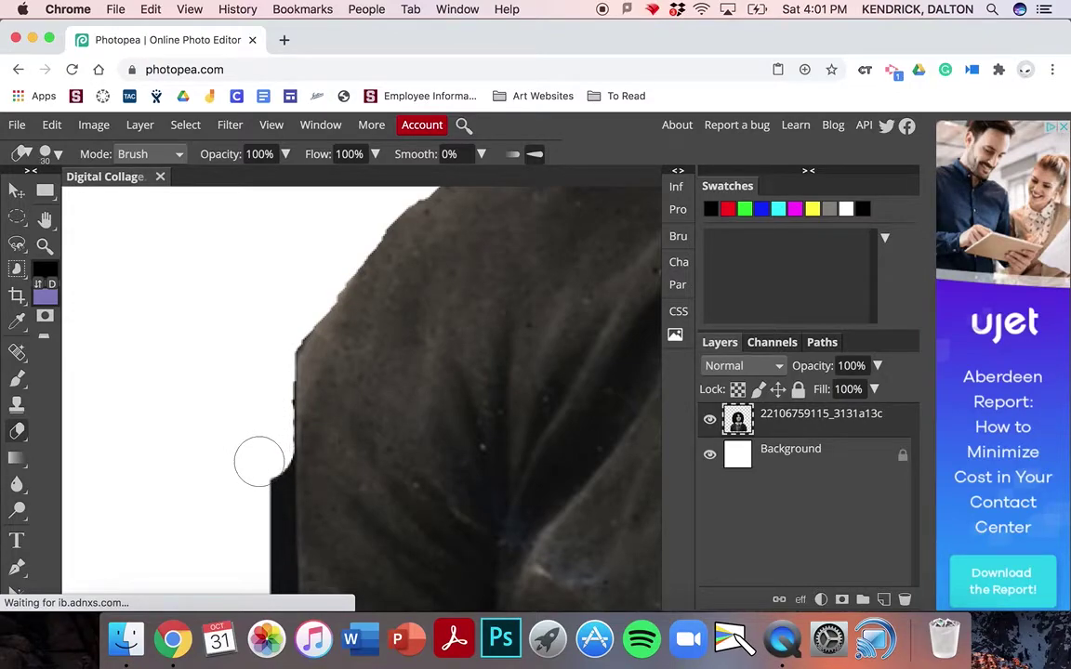
left_click_drag(272, 451, 270, 428)
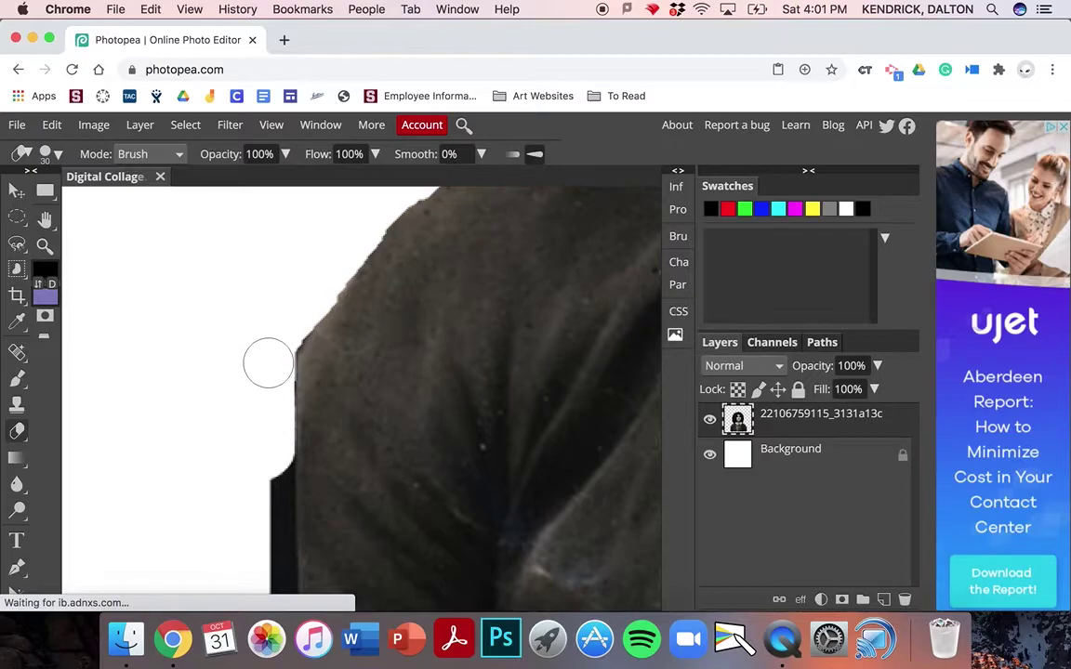
Erase the rest of the black strip along the left-hand sleeve down to the photo's bottom corner with the 30 px Eraser.
scroll(260, 502, "down", 3)
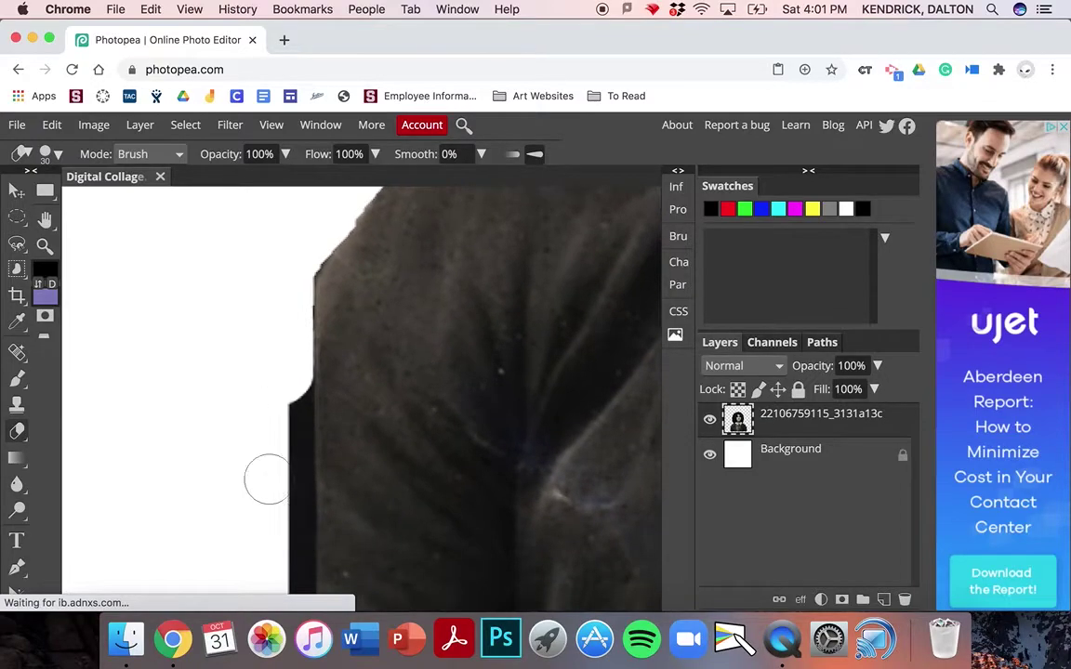
left_click_drag(289, 374, 288, 493)
scroll(287, 493, "down", 5)
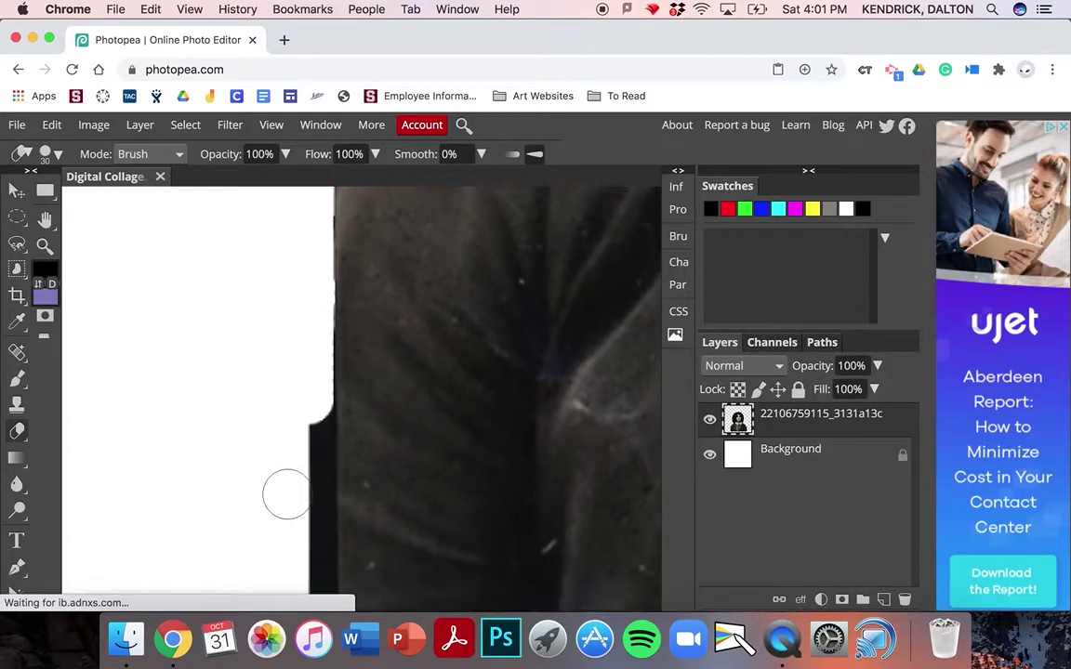
left_click_drag(310, 363, 309, 533)
scroll(309, 533, "down", 3)
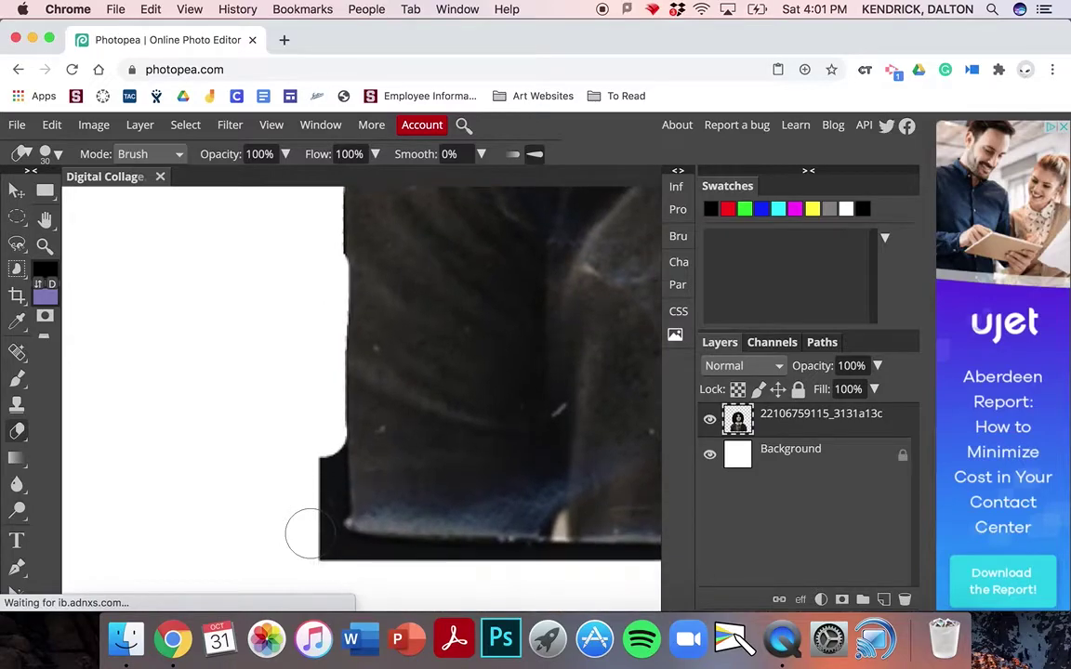
left_click_drag(322, 514, 325, 562)
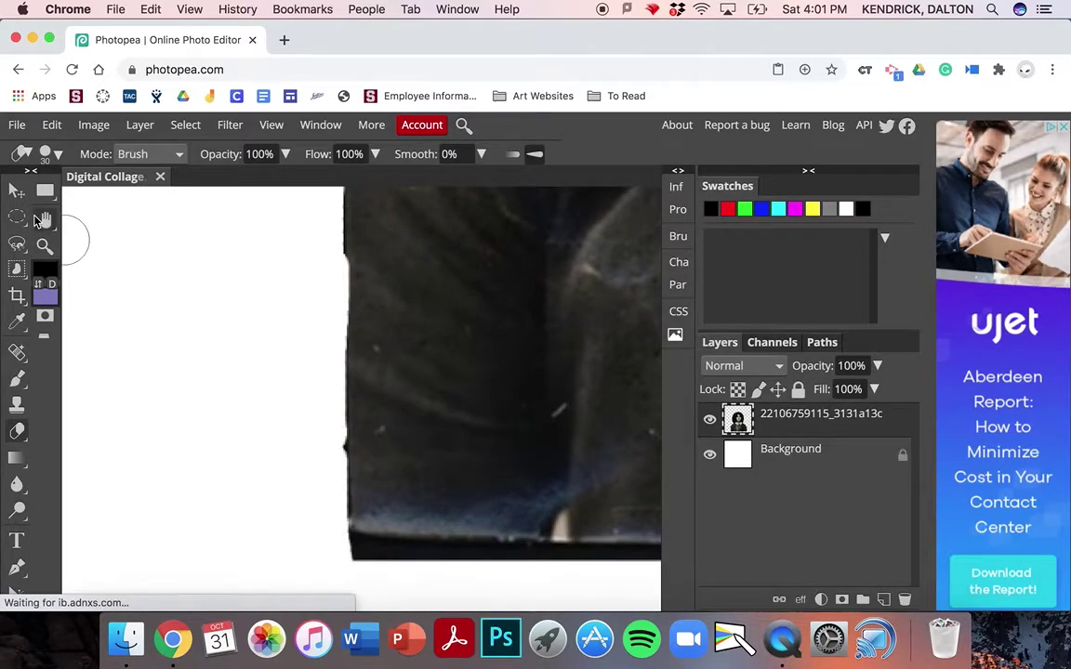
left_click(44, 245)
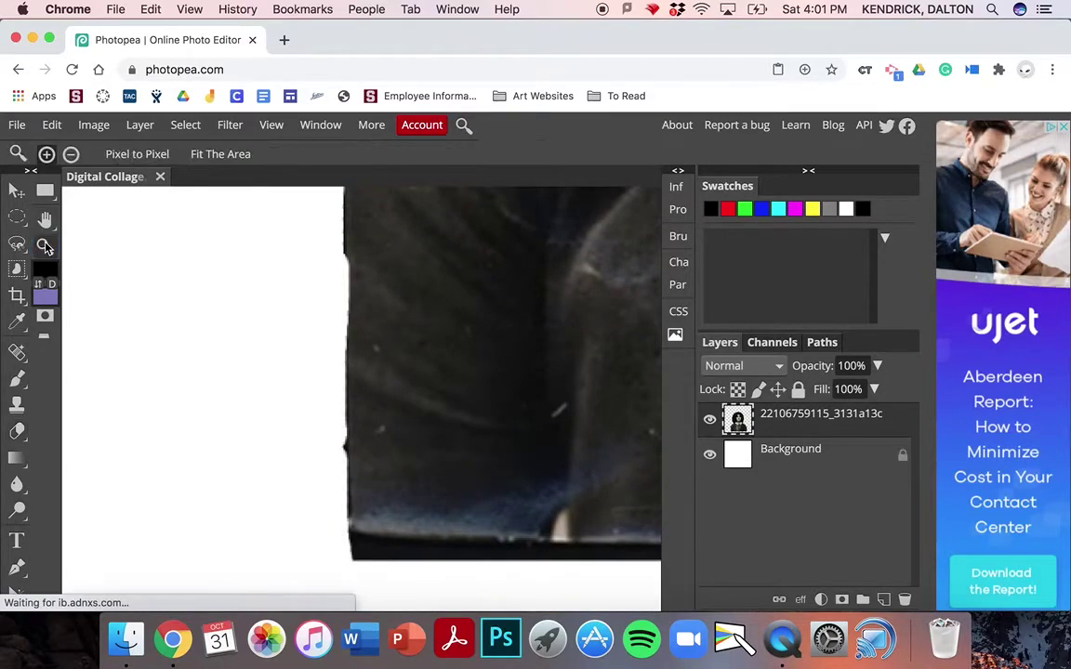
left_click(71, 156)
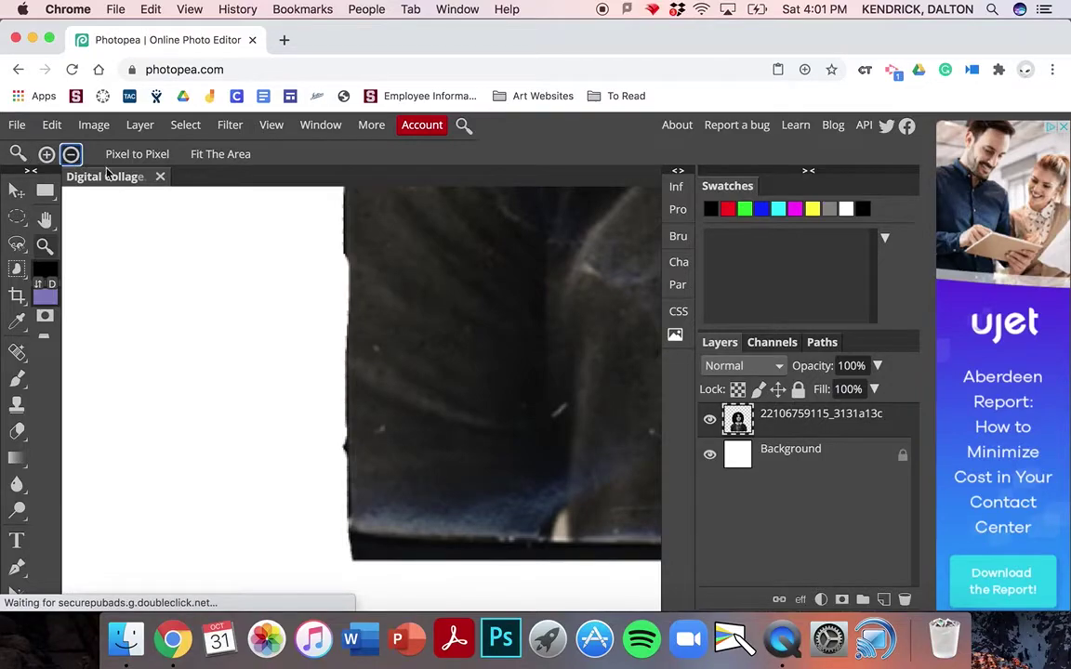
left_click(223, 269)
left_click(223, 269)
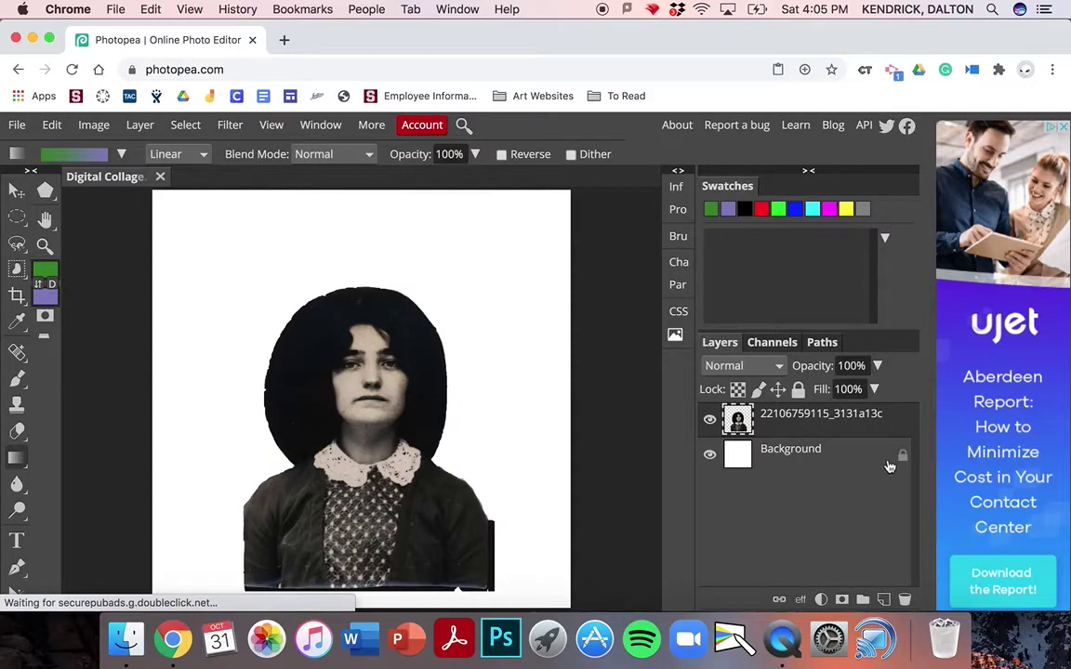
Select the Background layer and set the foreground color to dark blue 2b148c.
left_click(834, 459)
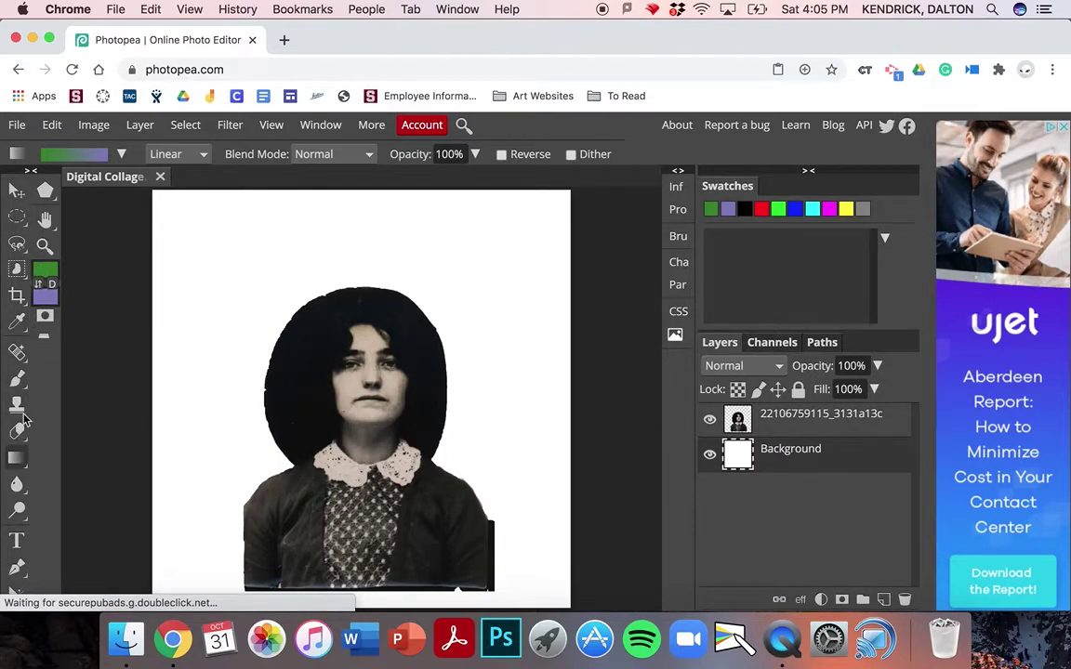
left_click(43, 269)
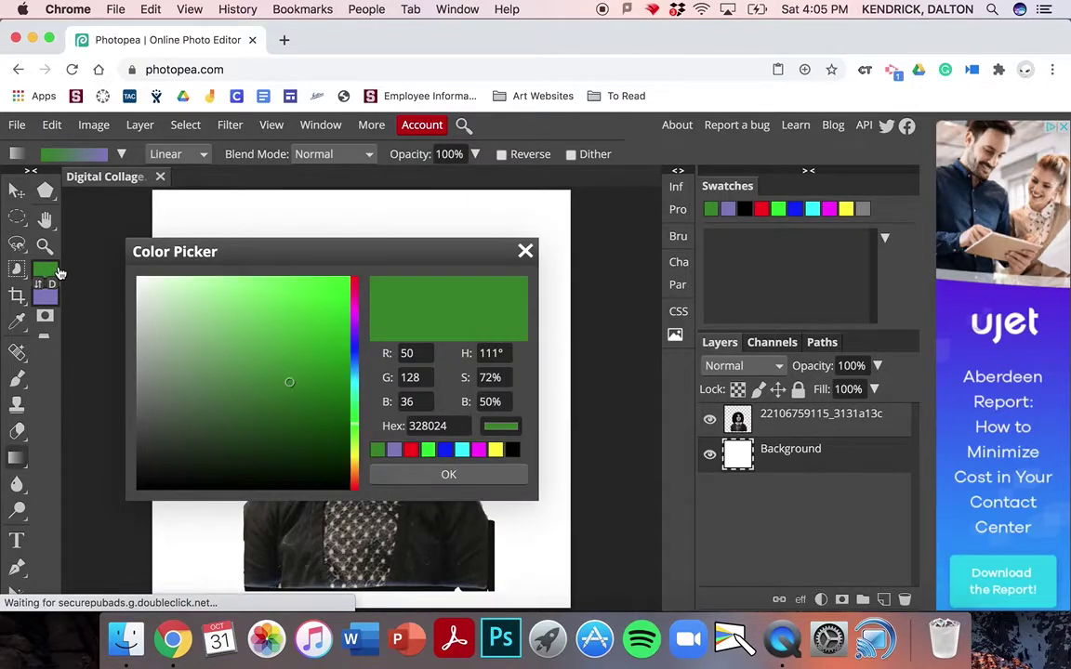
left_click_drag(354, 306, 356, 346)
left_click_drag(290, 383, 321, 376)
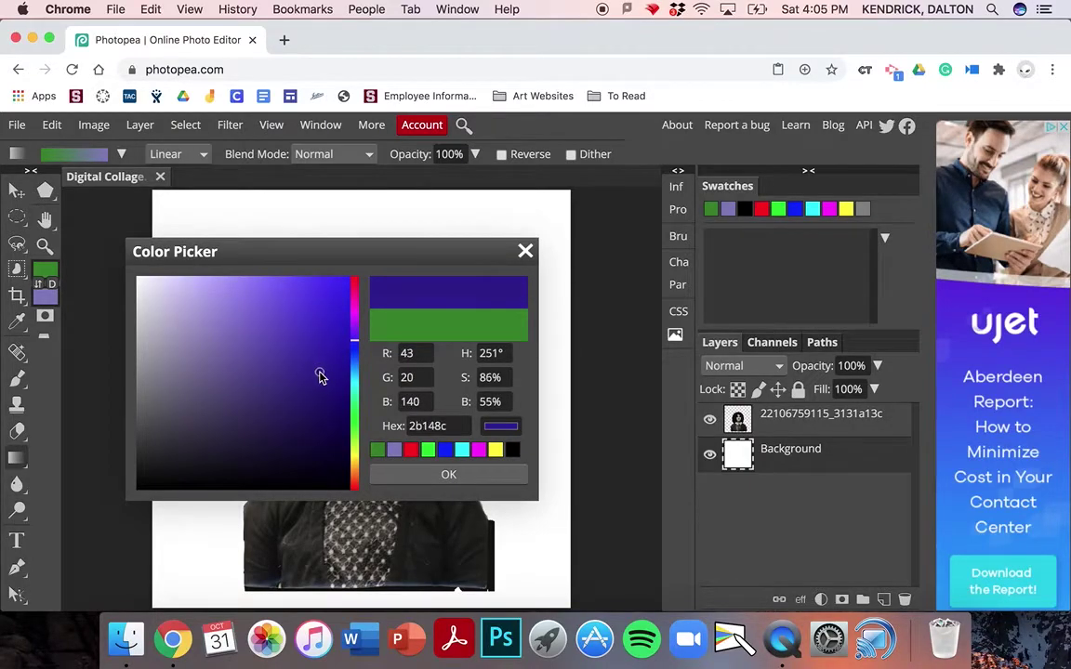
left_click(430, 476)
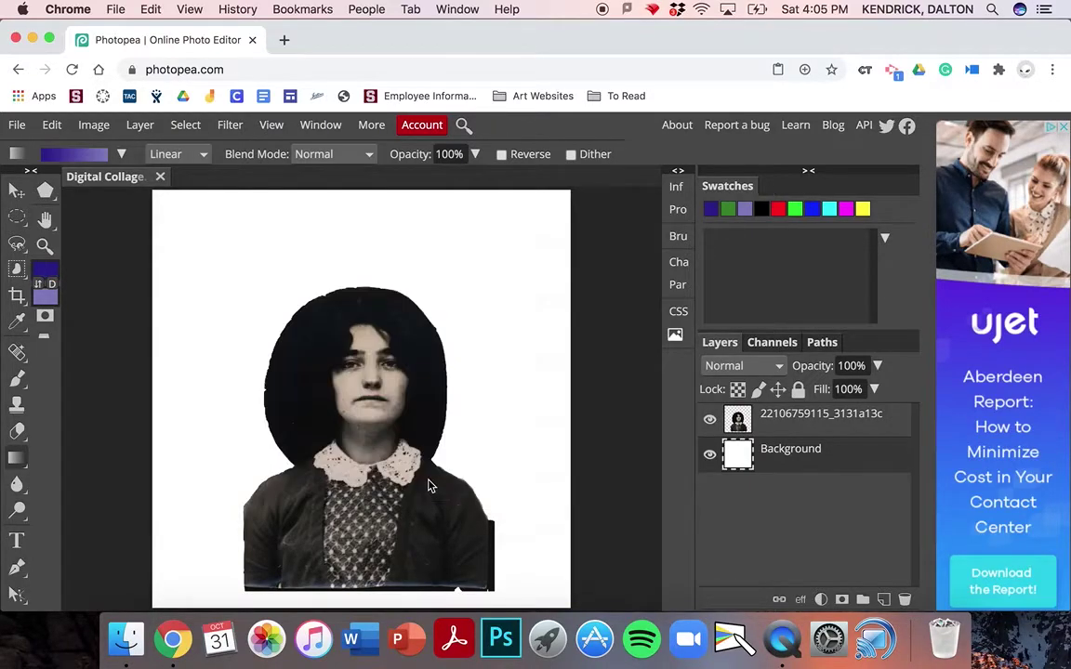
Set the background color to a light purple and apply a linear gradient diagonally across the Background layer.
left_click(44, 298)
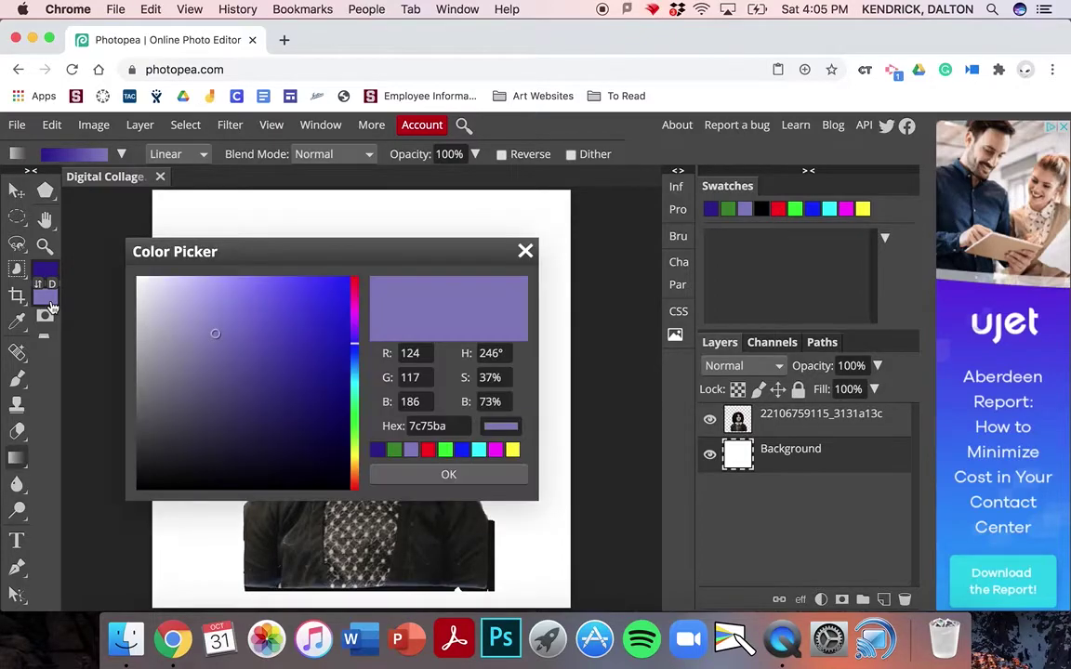
left_click_drag(358, 351, 356, 318)
left_click(235, 332)
left_click_drag(236, 331, 239, 318)
left_click(452, 479)
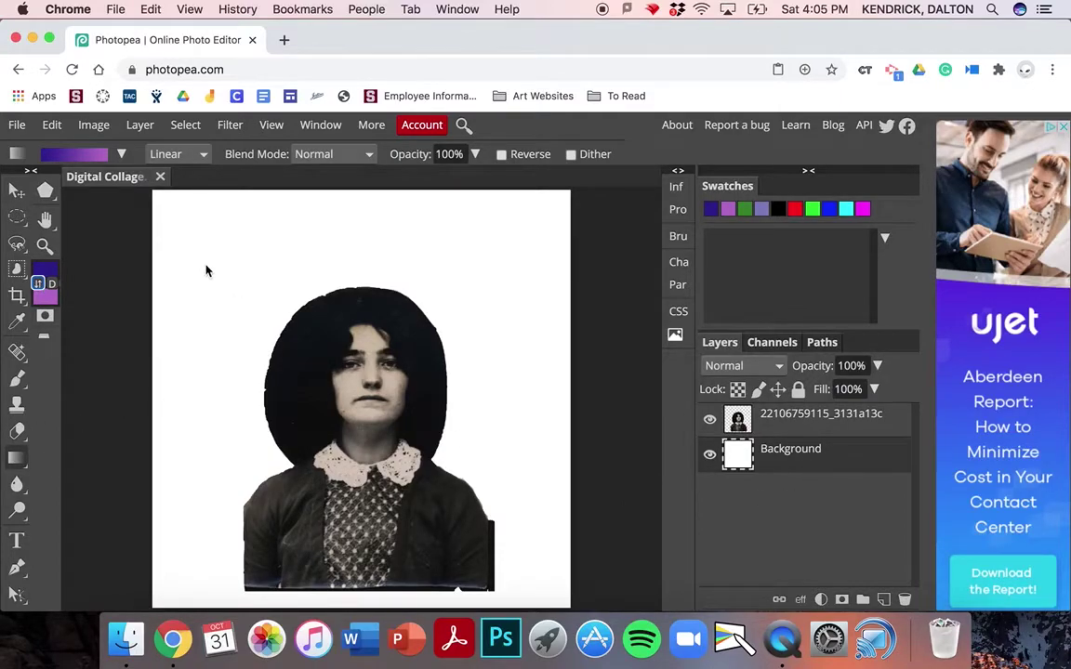
left_click_drag(206, 267, 500, 388)
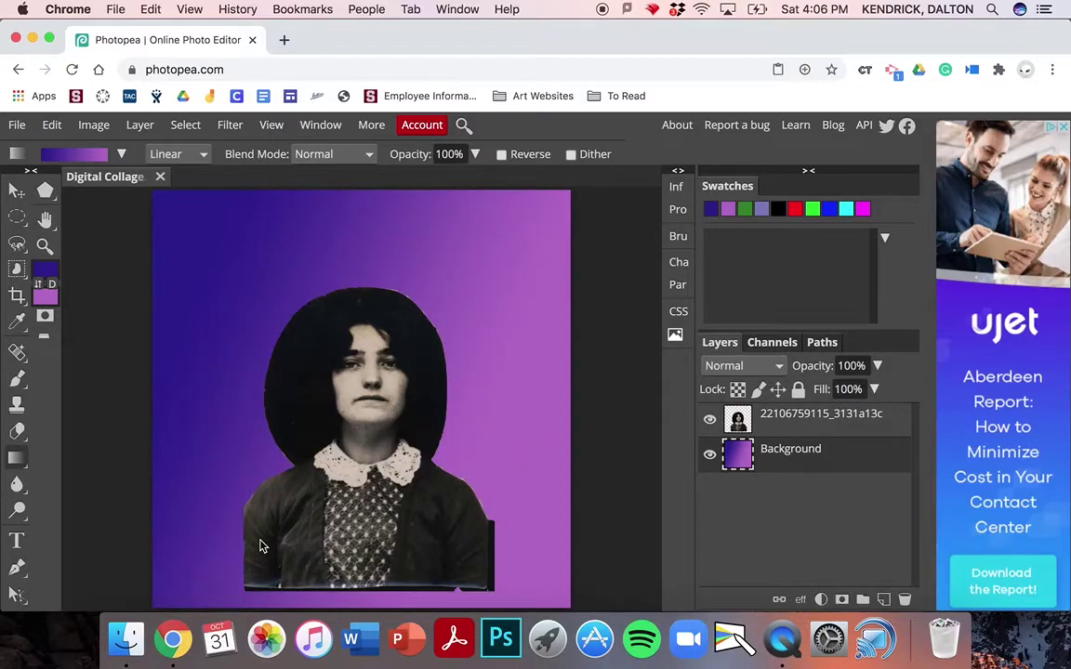
Swap the two colors and fill both parts of the Background layer with light purple using the Paint Bucket.
right_click(21, 458)
left_click(65, 484)
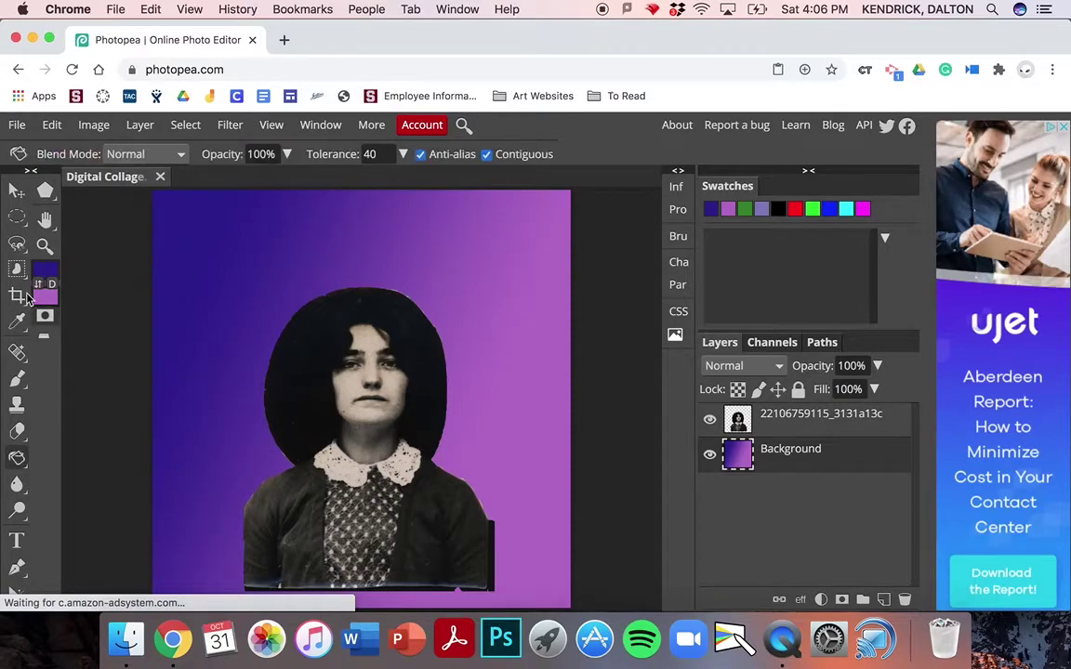
left_click(39, 285)
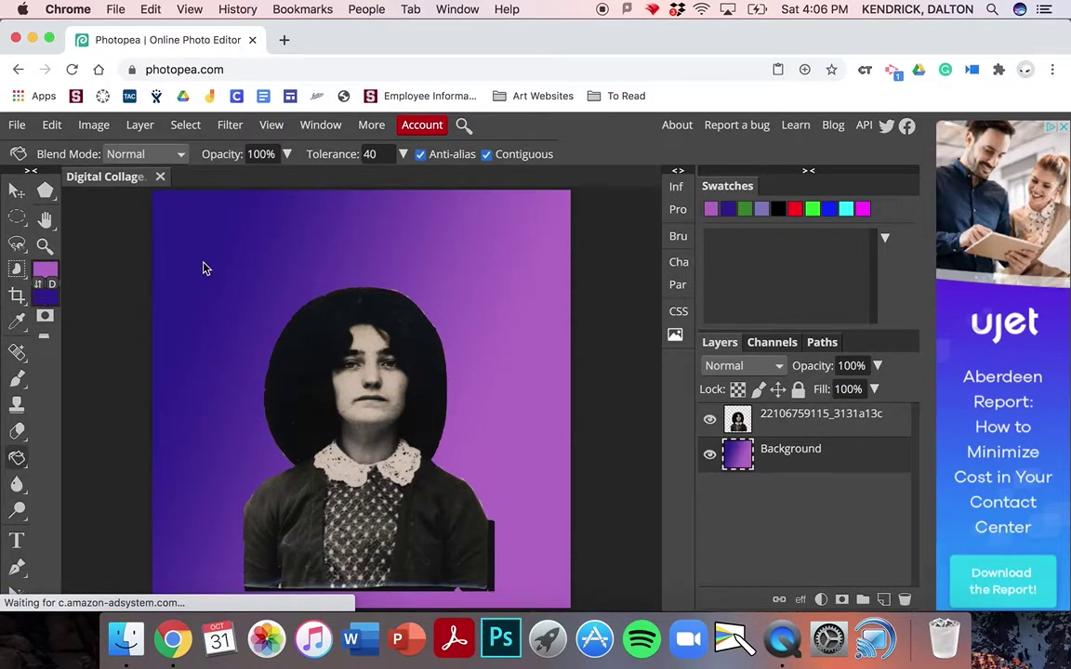
left_click(204, 269)
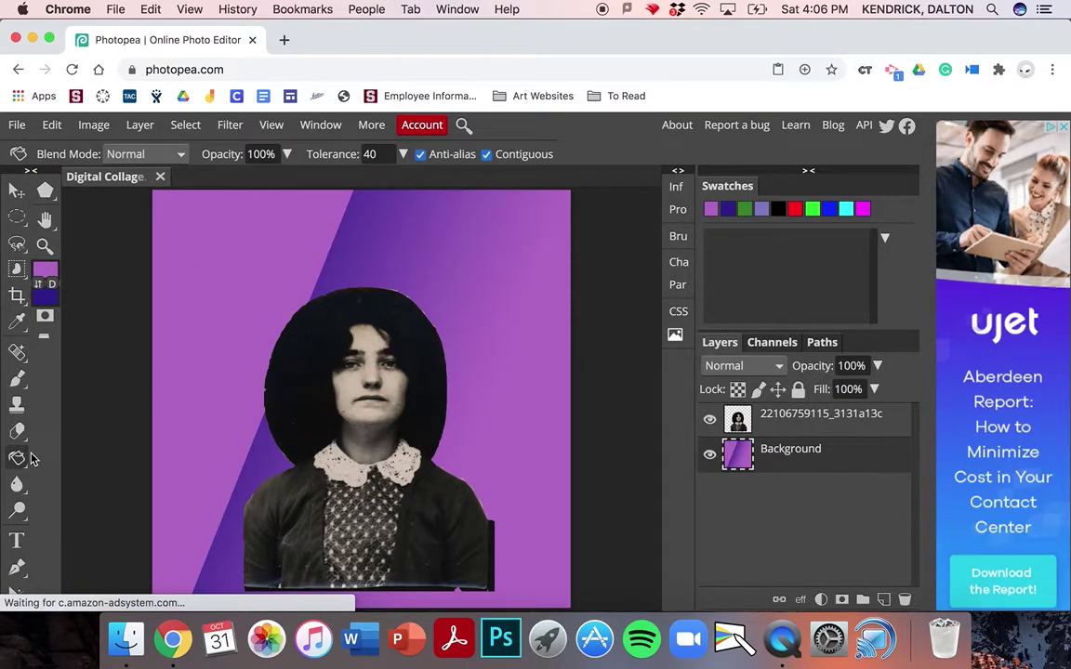
left_click(347, 247)
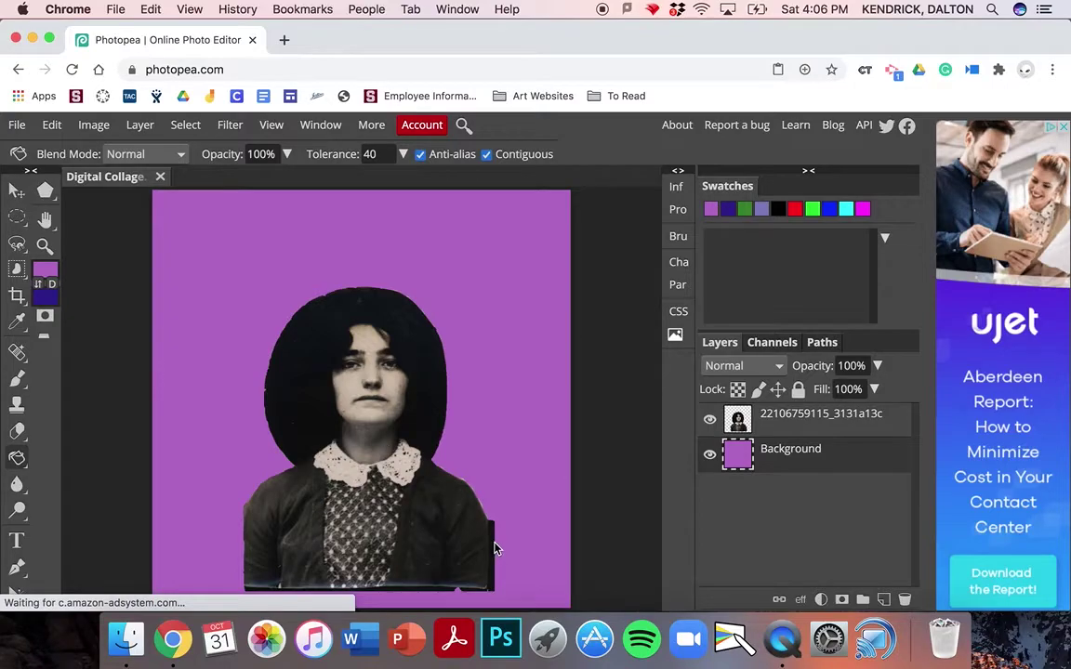
Try filling the hat on the portrait layer with light purple using the Paint Bucket, and undo the fill.
left_click(739, 418)
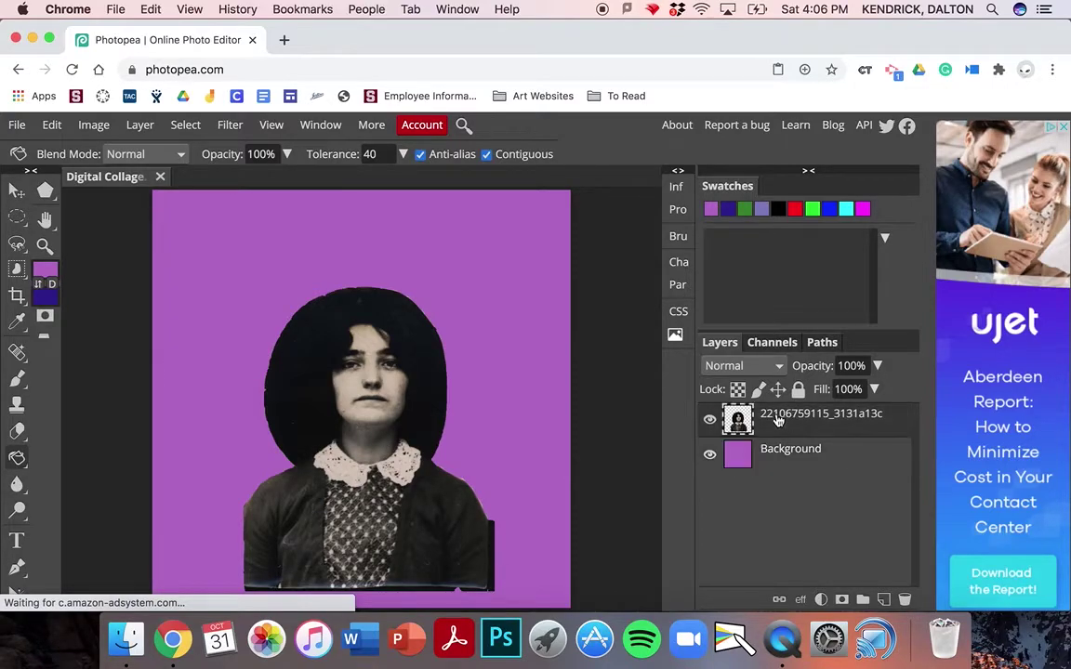
left_click(376, 318)
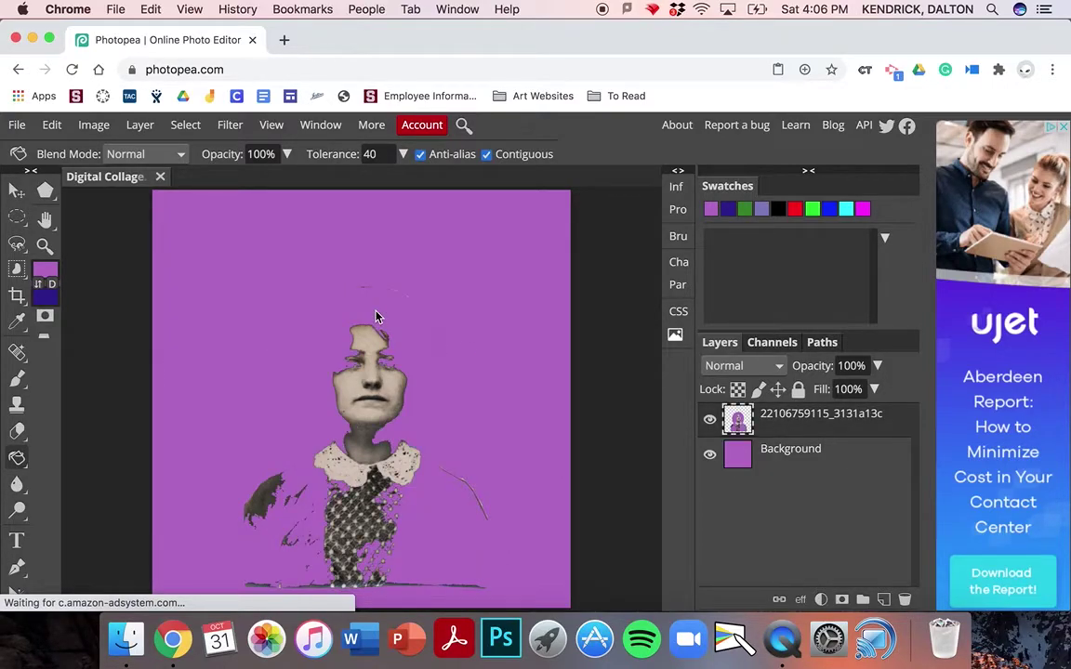
key("super+z")
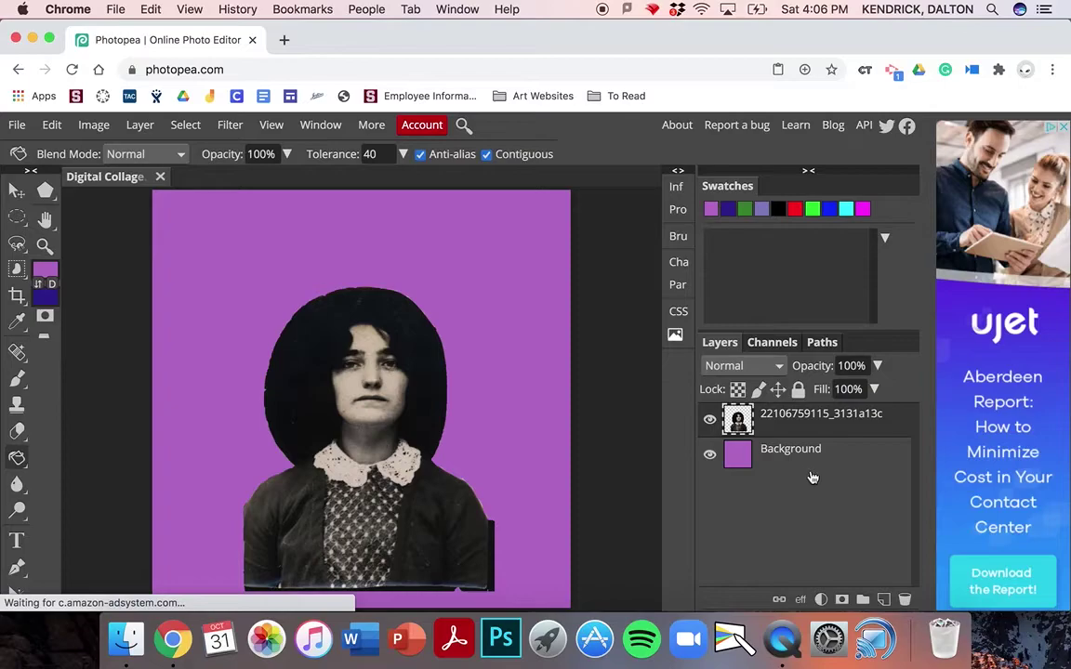
Add a new layer above the portrait and paint a looping dark blue line across the canvas with the 15 px Brush.
left_click(884, 600)
left_click(15, 388)
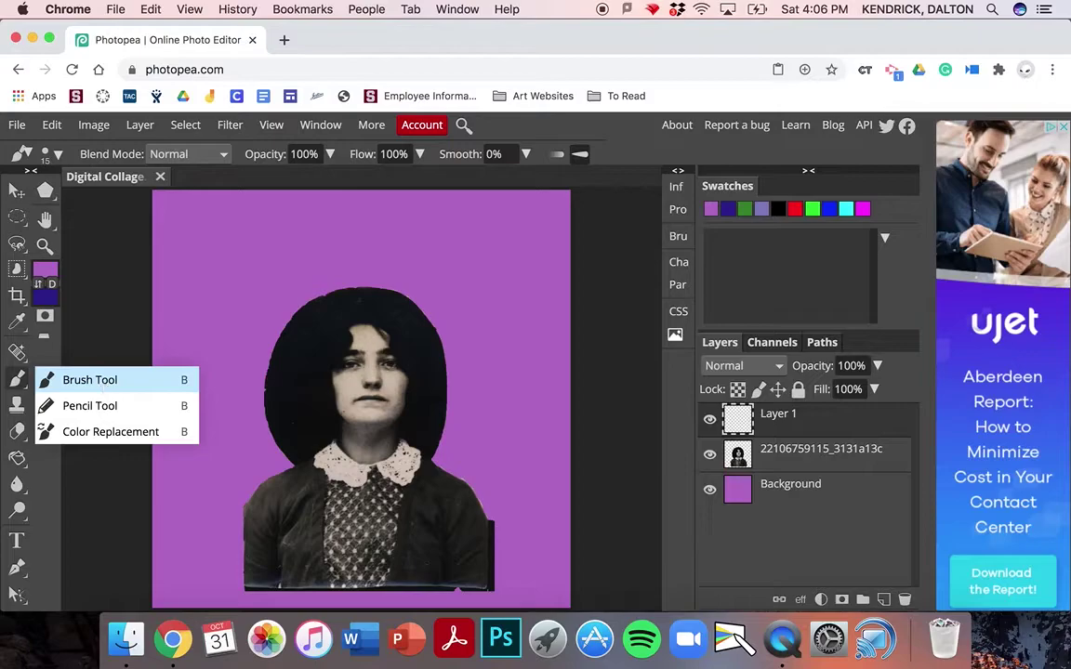
left_click(72, 381)
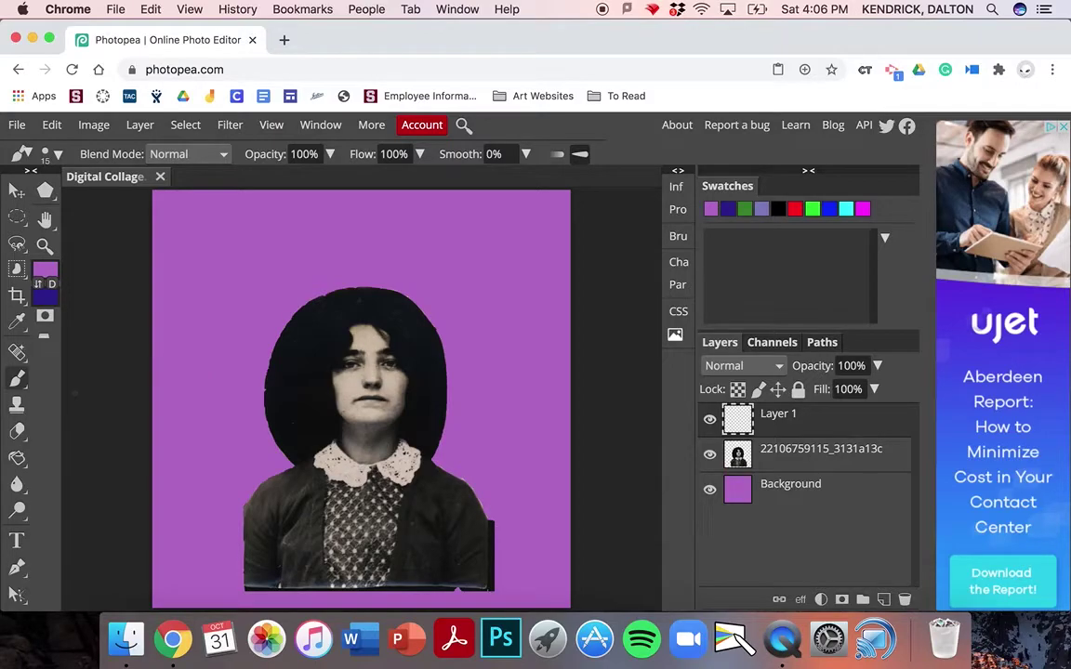
left_click(38, 282)
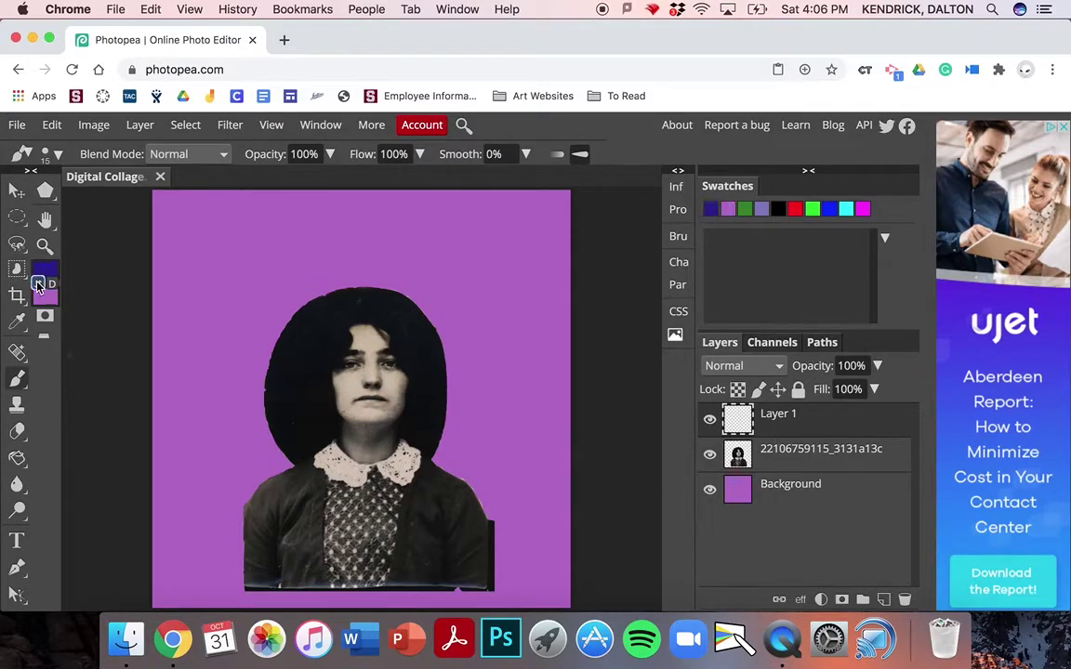
mouse_move(195, 296)
left_mouse_down()
mouse_move(280, 245)
mouse_move(232, 410)
mouse_move(240, 435)
mouse_move(345, 455)
mouse_move(430, 448)
mouse_move(546, 381)
mouse_move(544, 257)
mouse_move(426, 216)
mouse_move(344, 307)
mouse_move(542, 554)
mouse_move(347, 606)
mouse_move(283, 569)
mouse_move(285, 443)
mouse_move(423, 364)
mouse_move(432, 281)
mouse_move(364, 240)
mouse_move(280, 242)
mouse_move(165, 301)
mouse_move(156, 353)
left_mouse_up()
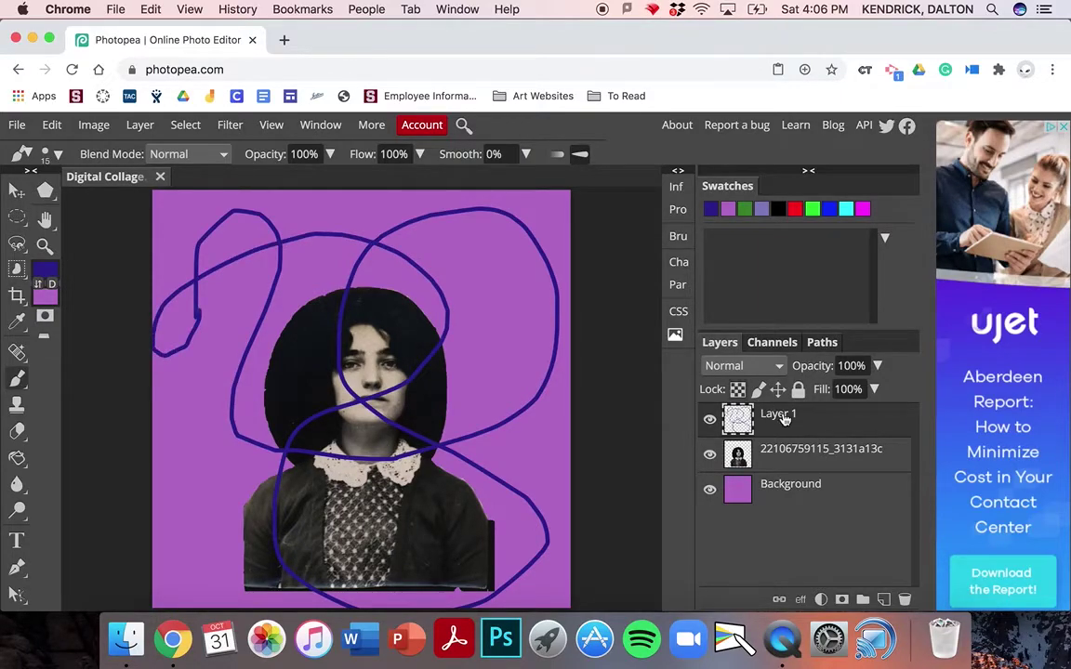
Move the painted line layer, Layer 1, below the portrait layer and add a new empty layer above the portrait.
left_click_drag(786, 420, 791, 461)
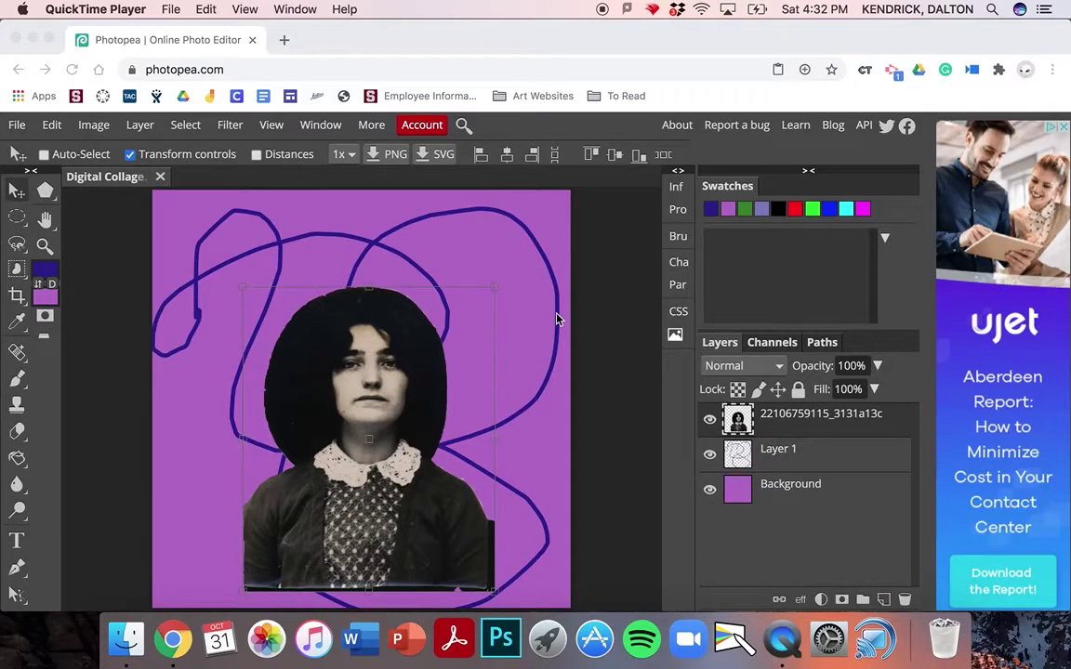
left_click(886, 603)
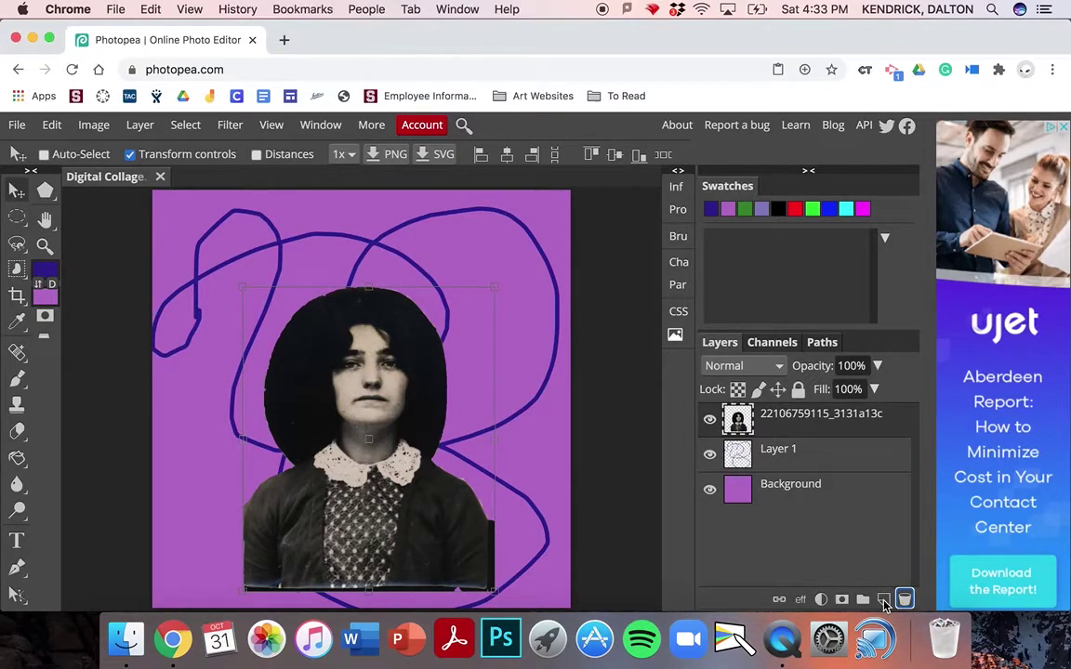
left_click(884, 600)
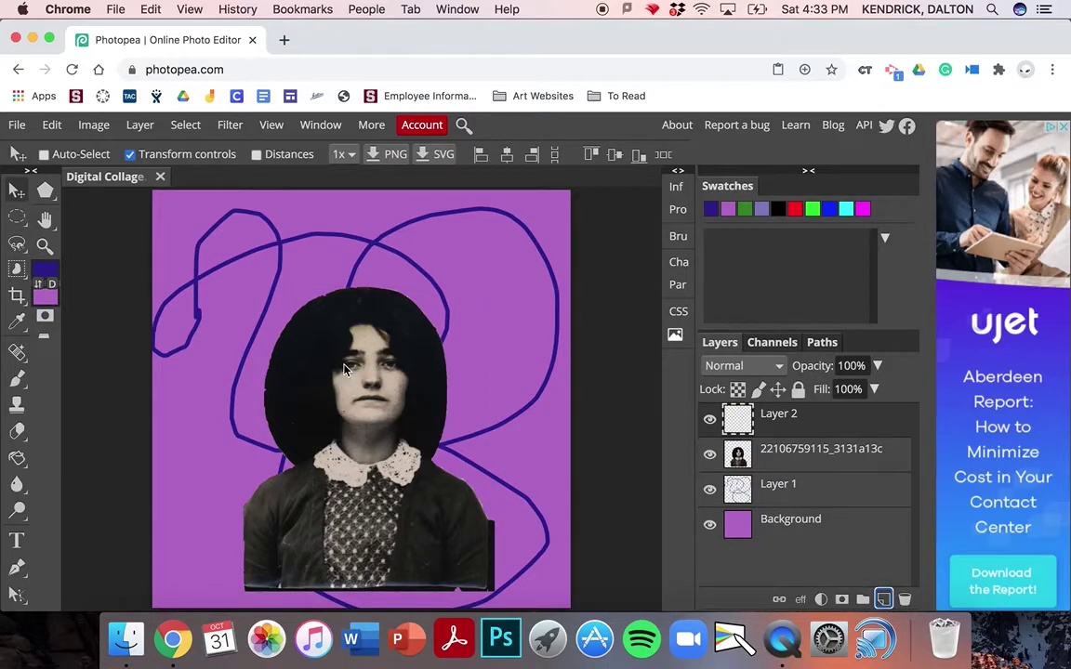
Choose the Parametric Shape tool and give it a black stroke 1.6 pt wide, keeping the cyan fill.
left_click(45, 190)
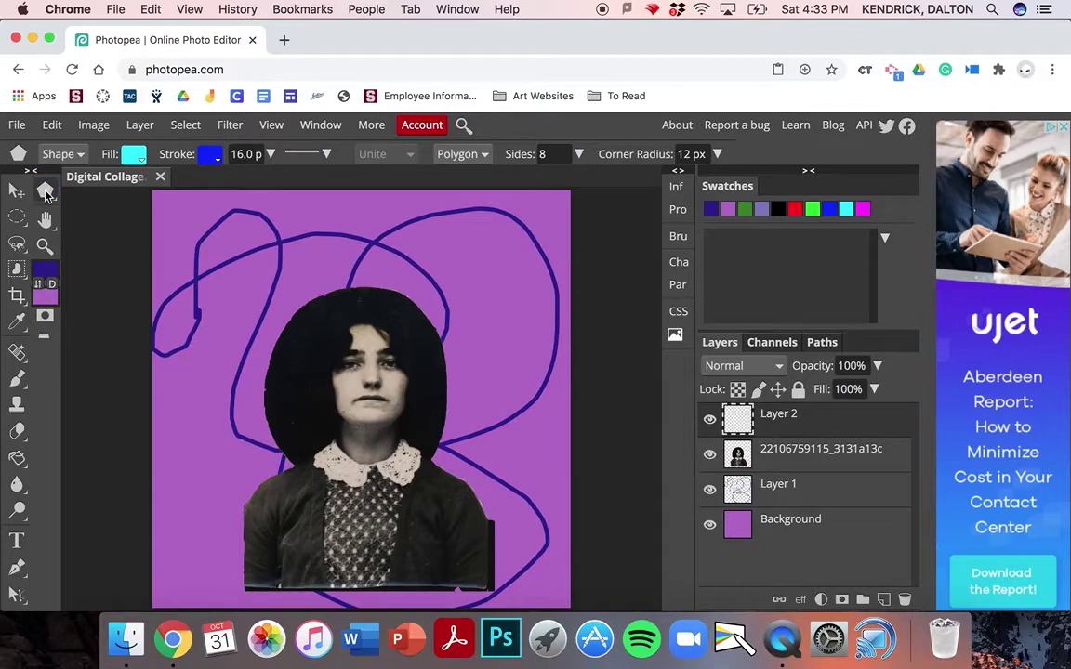
right_click(46, 192)
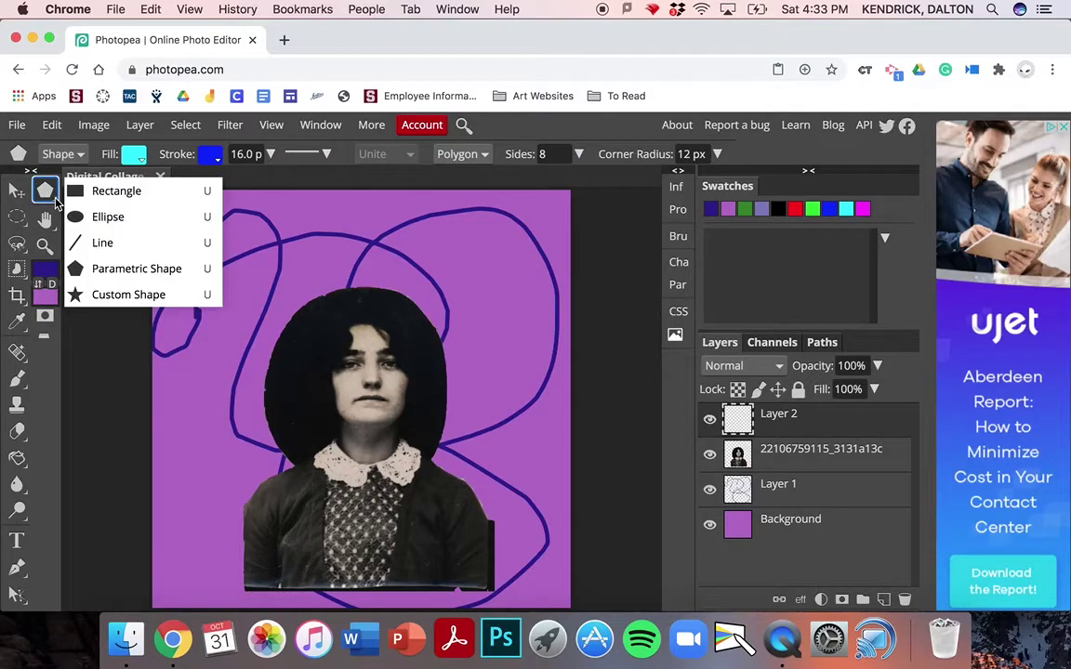
left_click(117, 272)
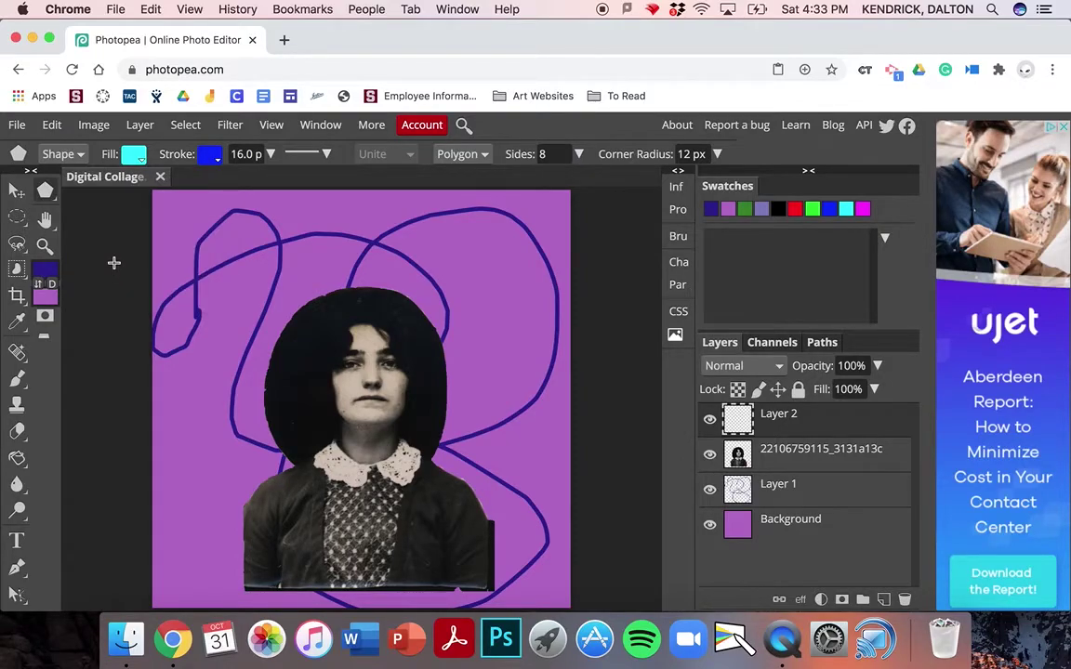
left_click(134, 154)
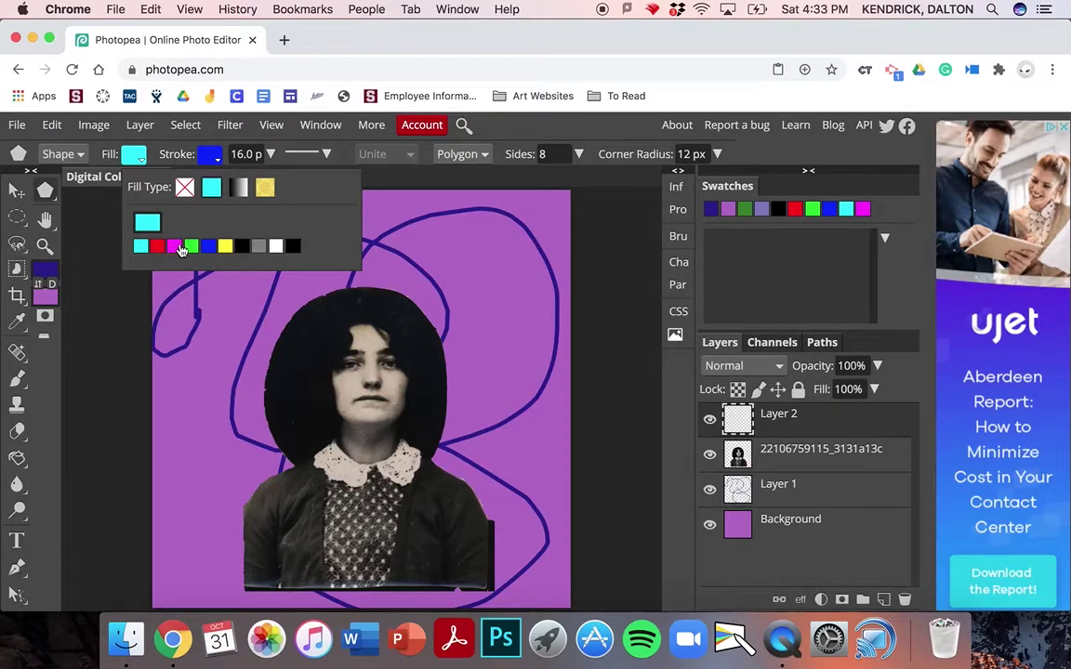
left_click(213, 156)
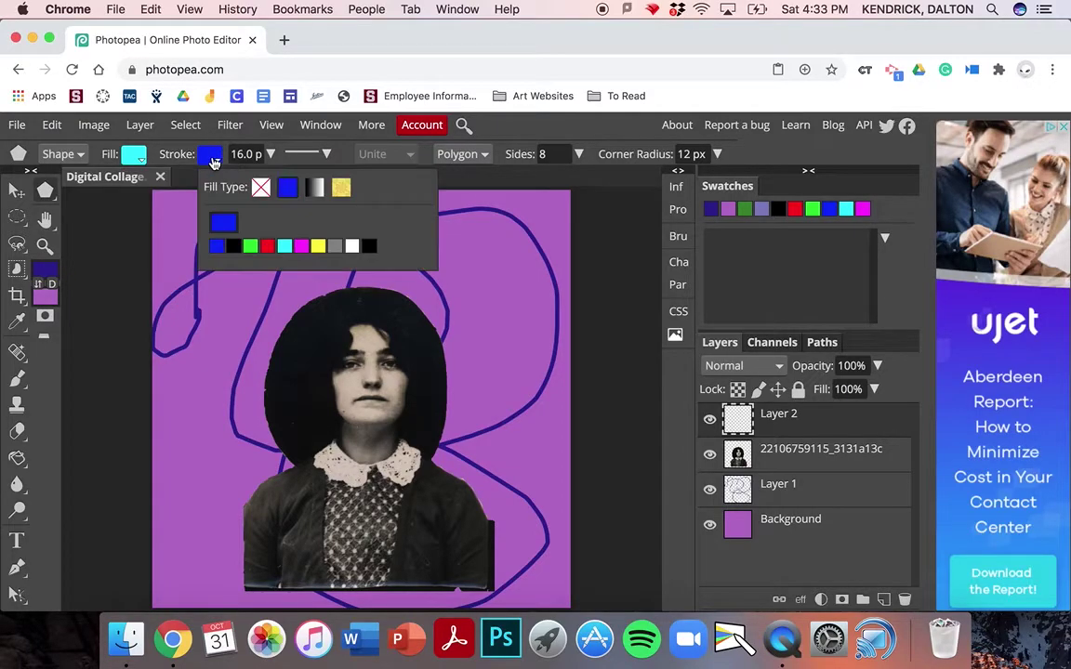
left_click(233, 246)
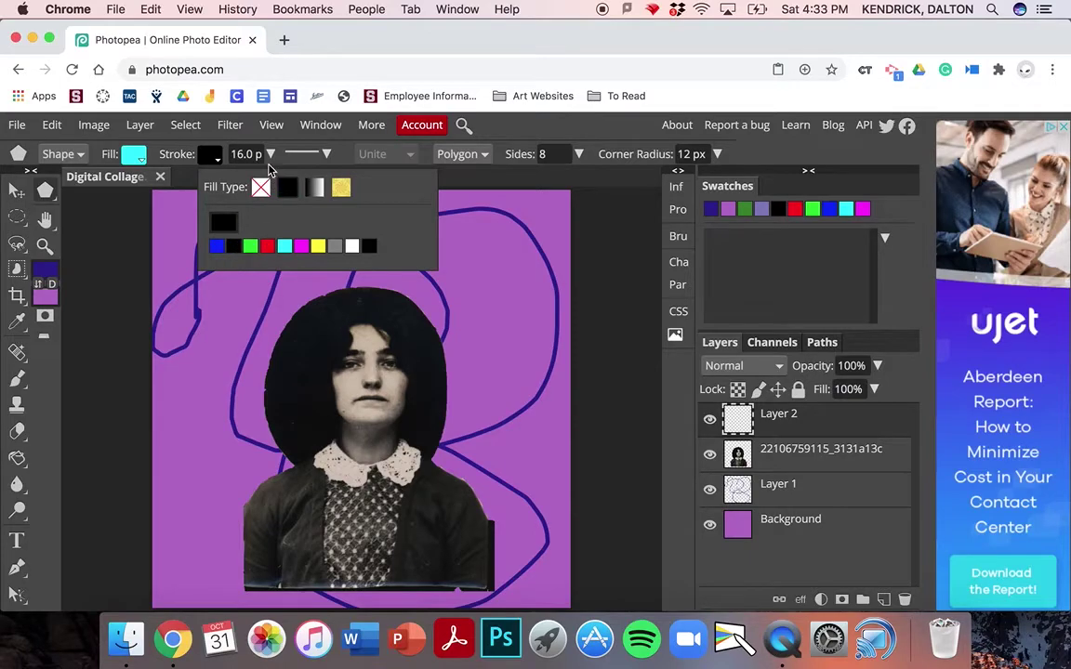
left_click(270, 155)
left_click_drag(271, 154, 213, 137)
Set the shape type to Spiral with a length of 10 and draw a small spiral above the woman's hat.
left_click(459, 154)
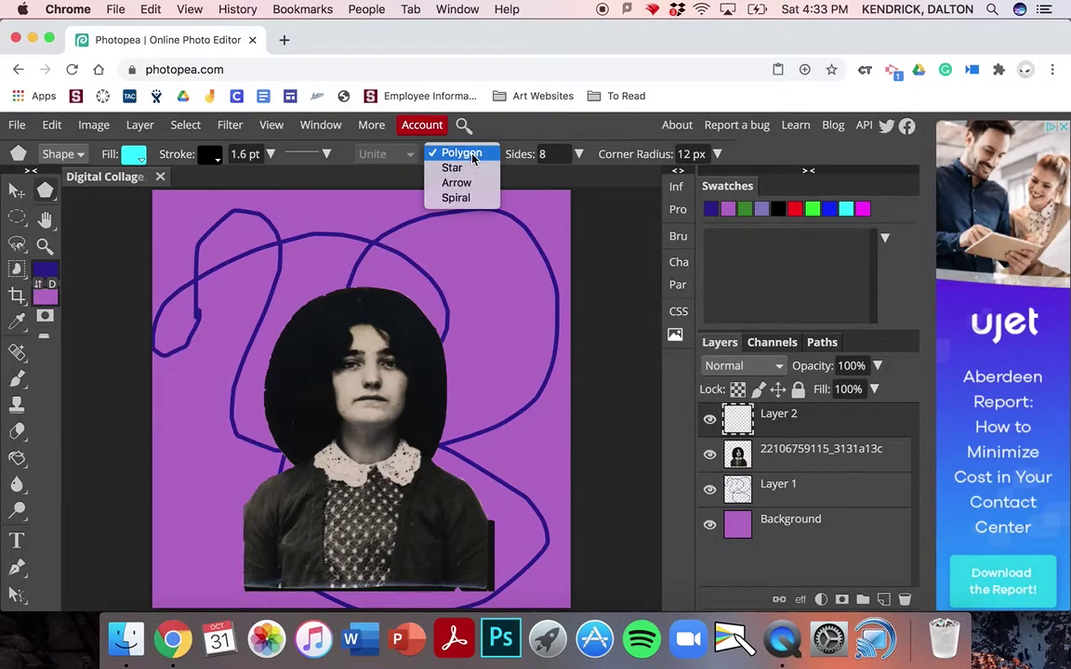
left_click(470, 203)
left_click(558, 155)
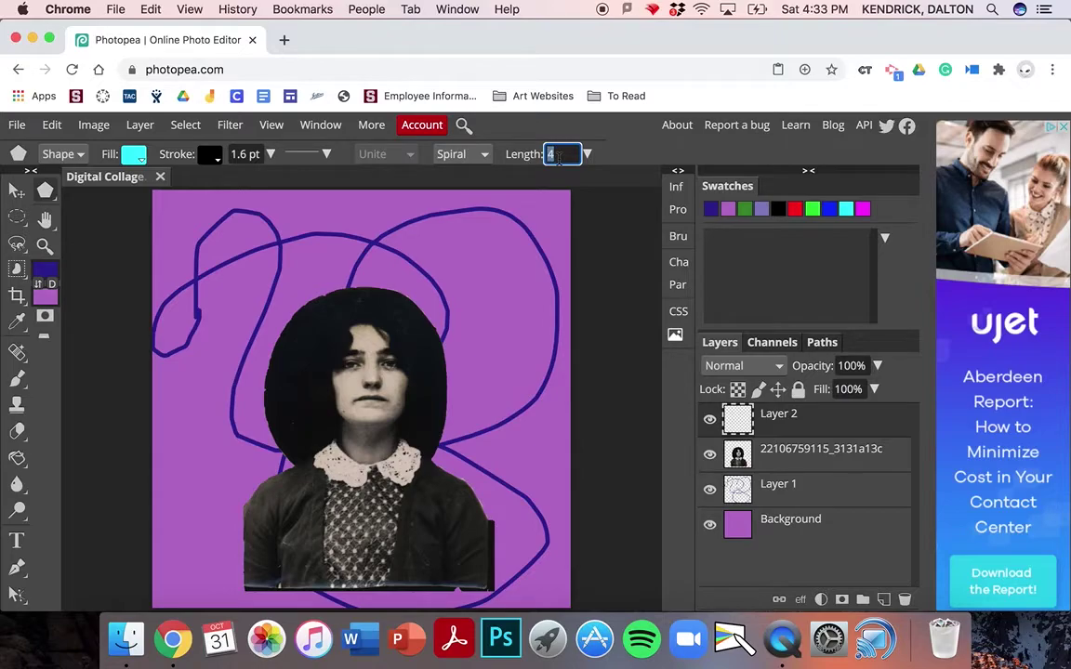
type("10")
left_click_drag(288, 236, 323, 245)
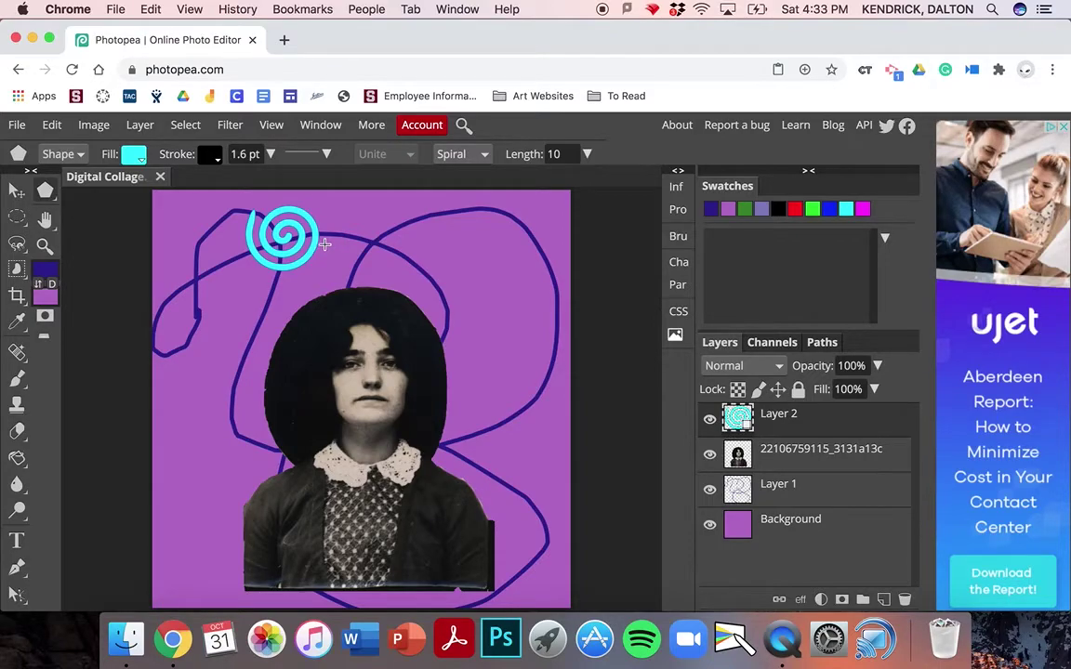
Stretch the spiral to about 377% width and 244% height, rotate it about 180°, and move its layer below the portrait.
left_click(17, 190)
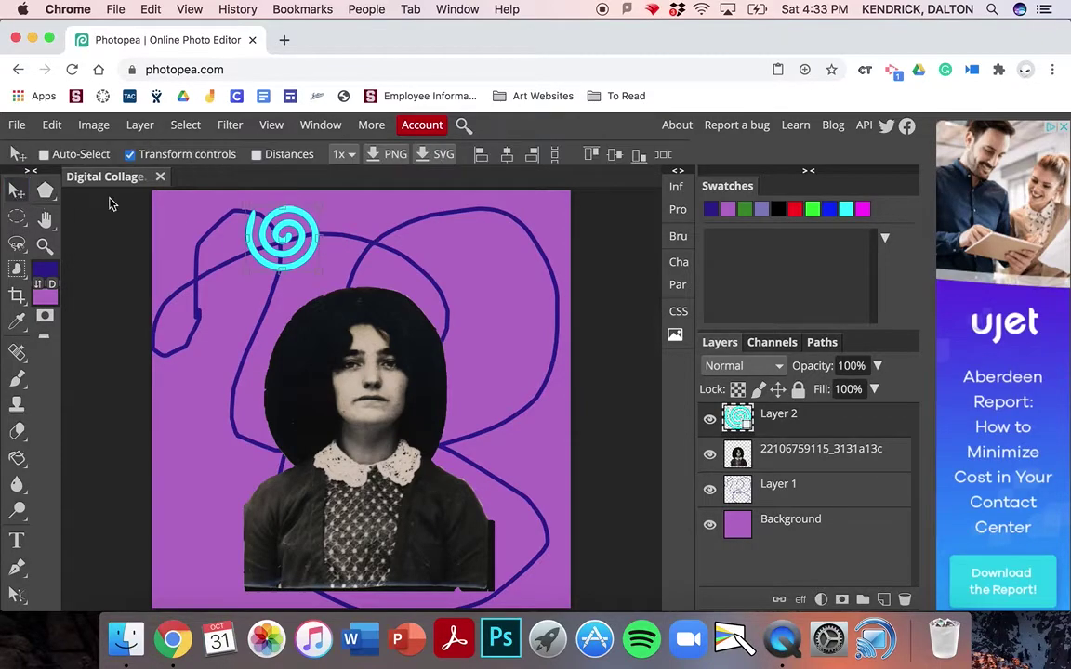
left_click_drag(318, 271, 523, 437)
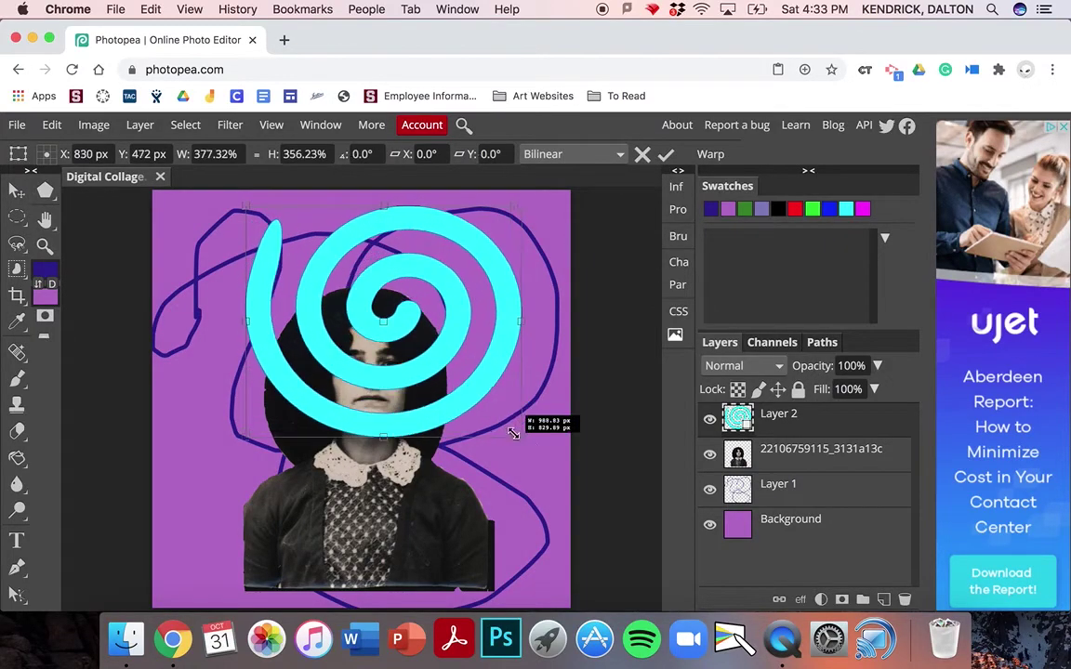
left_click_drag(382, 439, 378, 364)
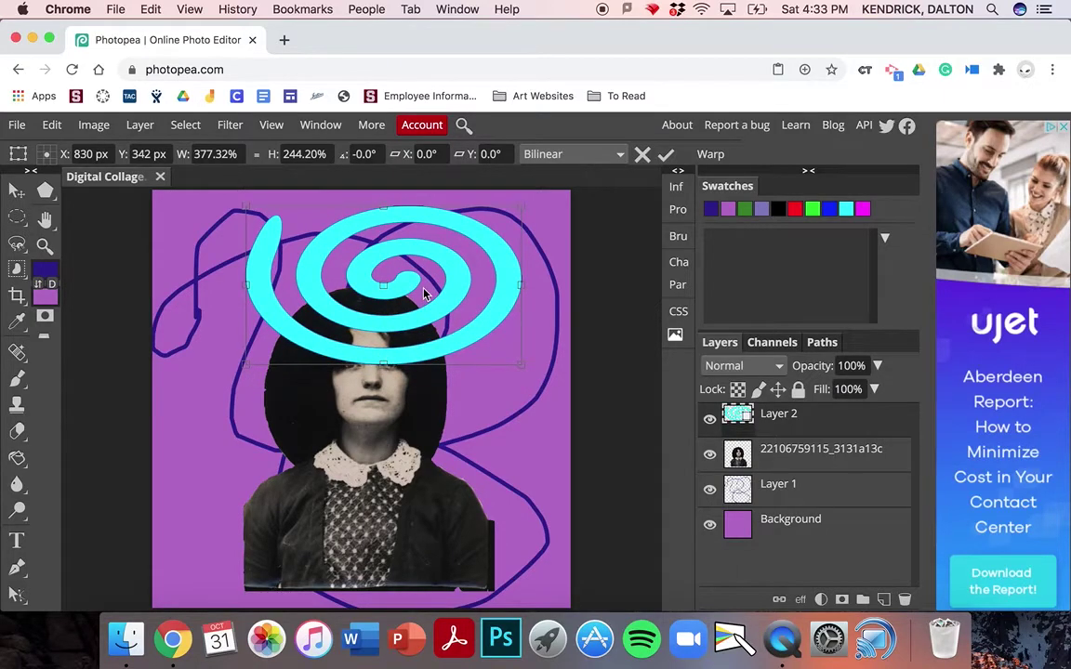
left_click_drag(526, 201, 172, 419)
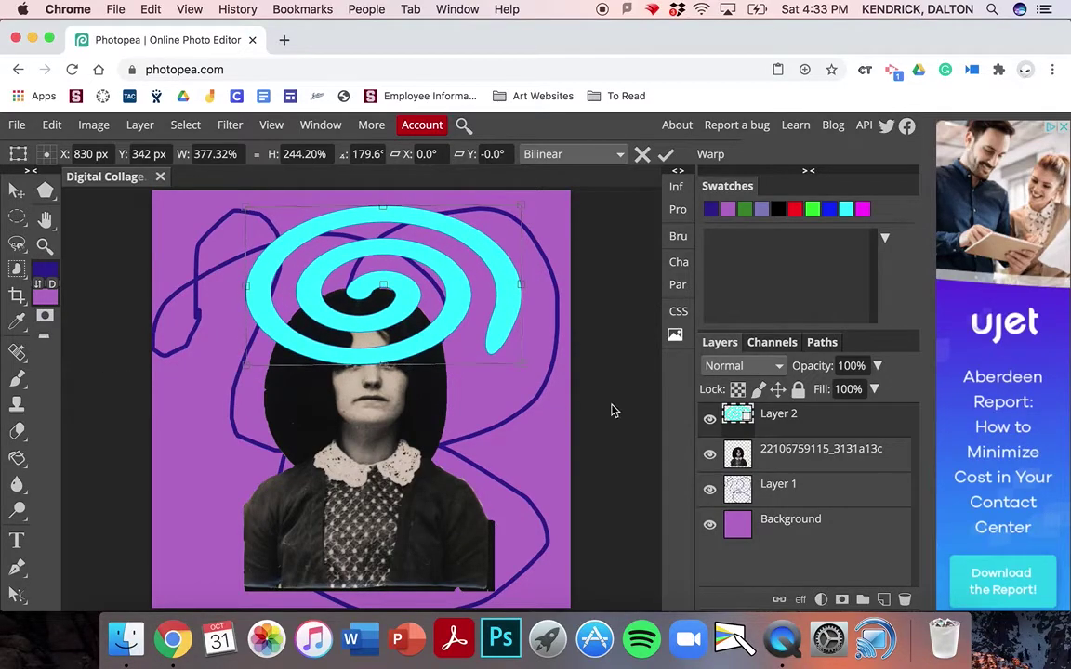
left_click_drag(835, 425, 834, 465)
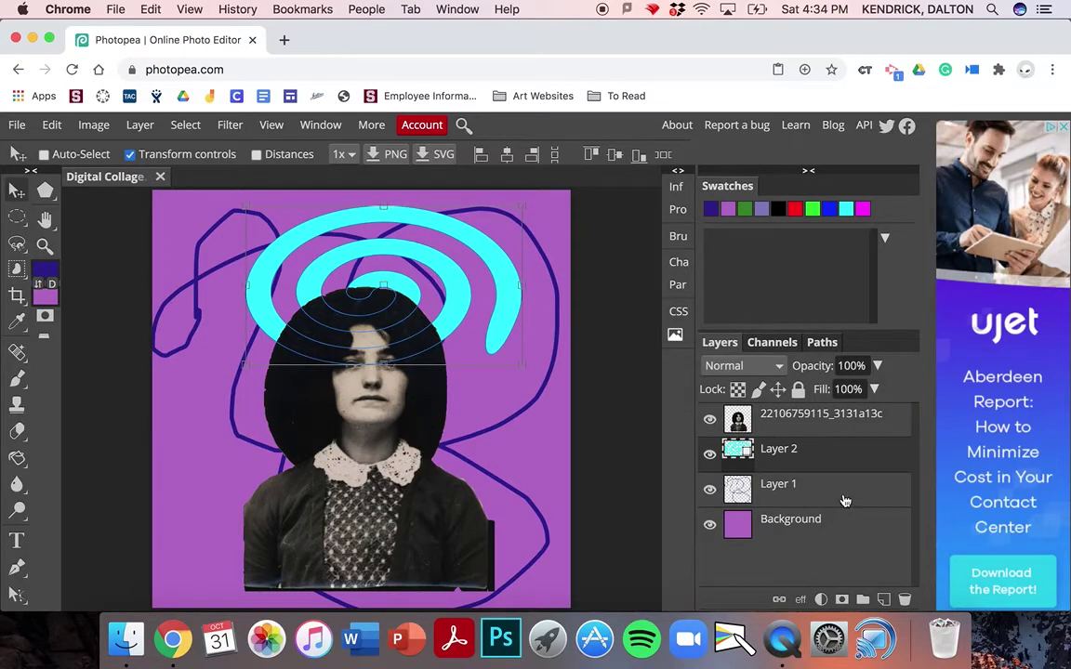
left_click(807, 430)
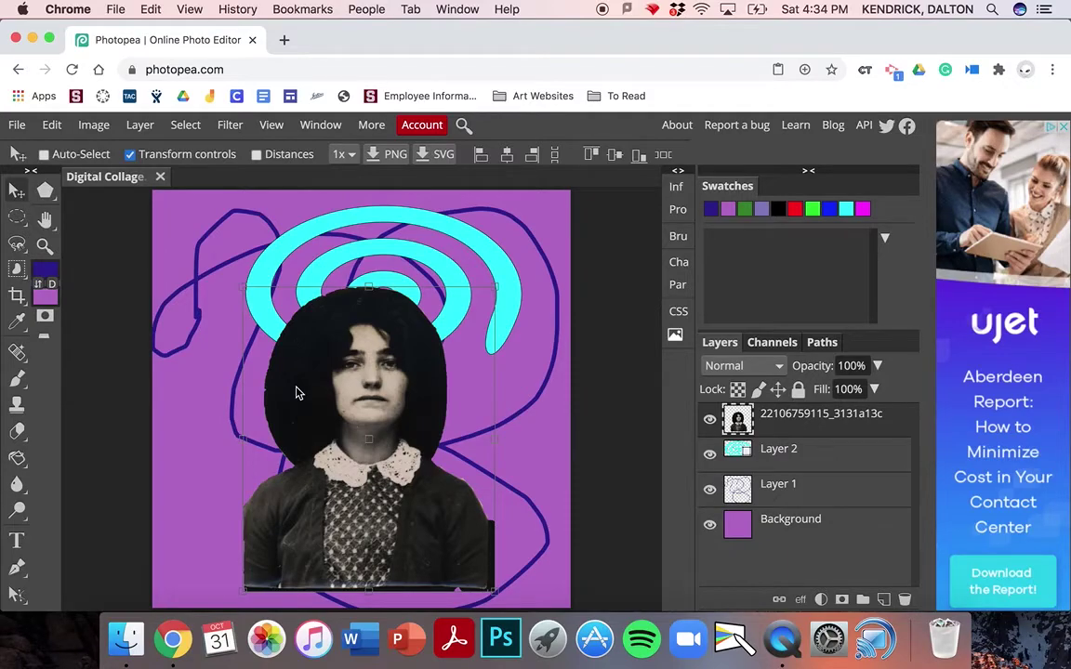
Start exporting the collage as a JPG and set the size units to inches.
left_click(16, 126)
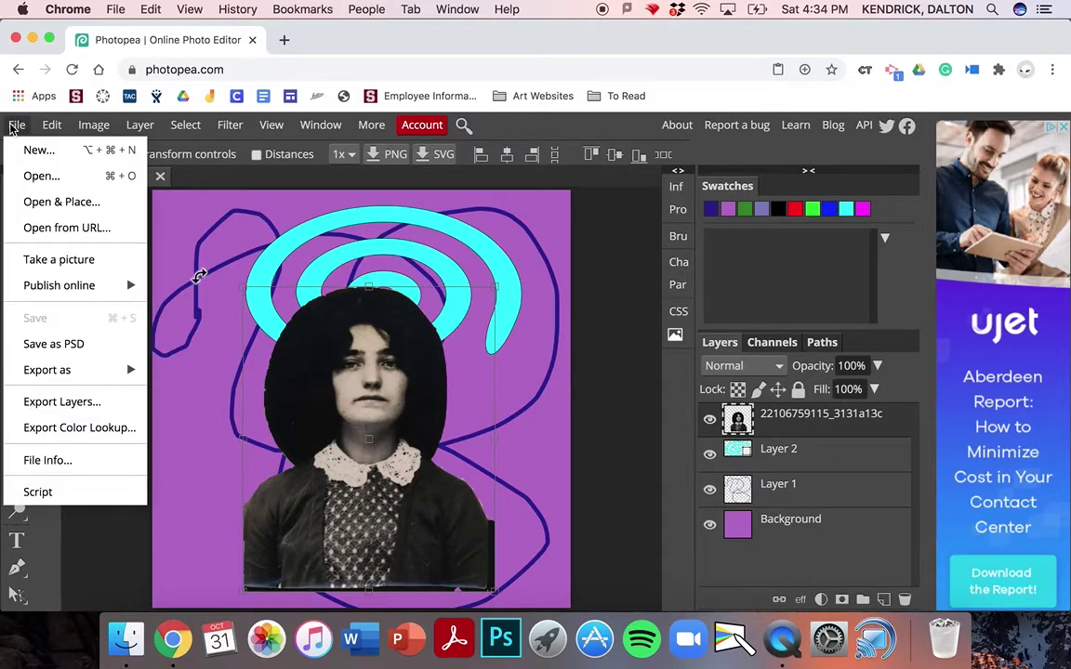
mouse_move(87, 370)
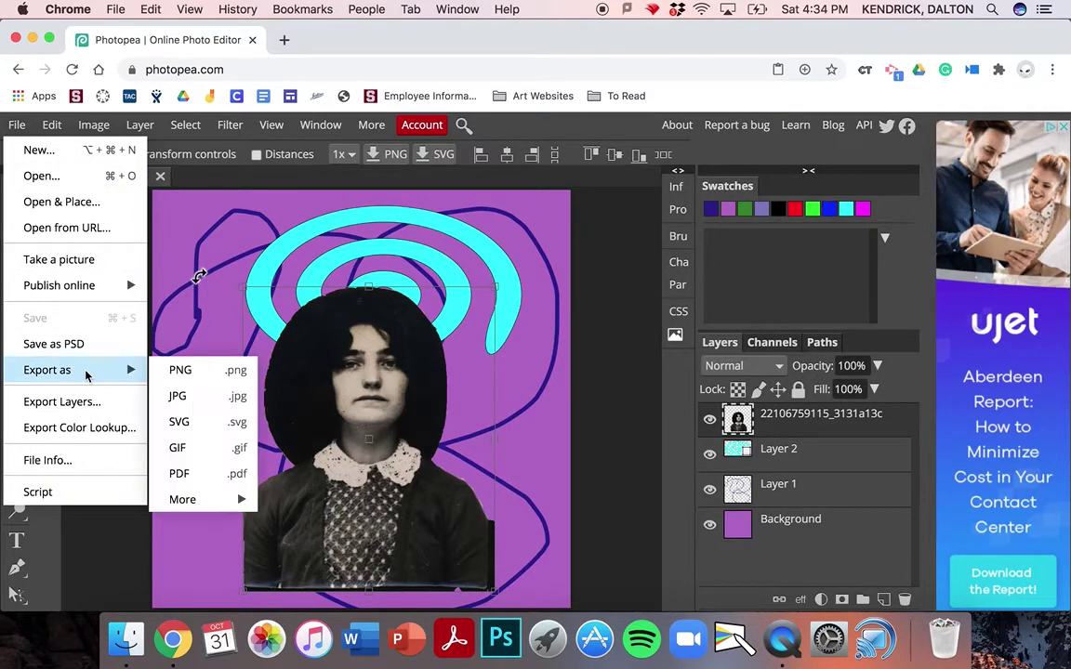
left_click(178, 397)
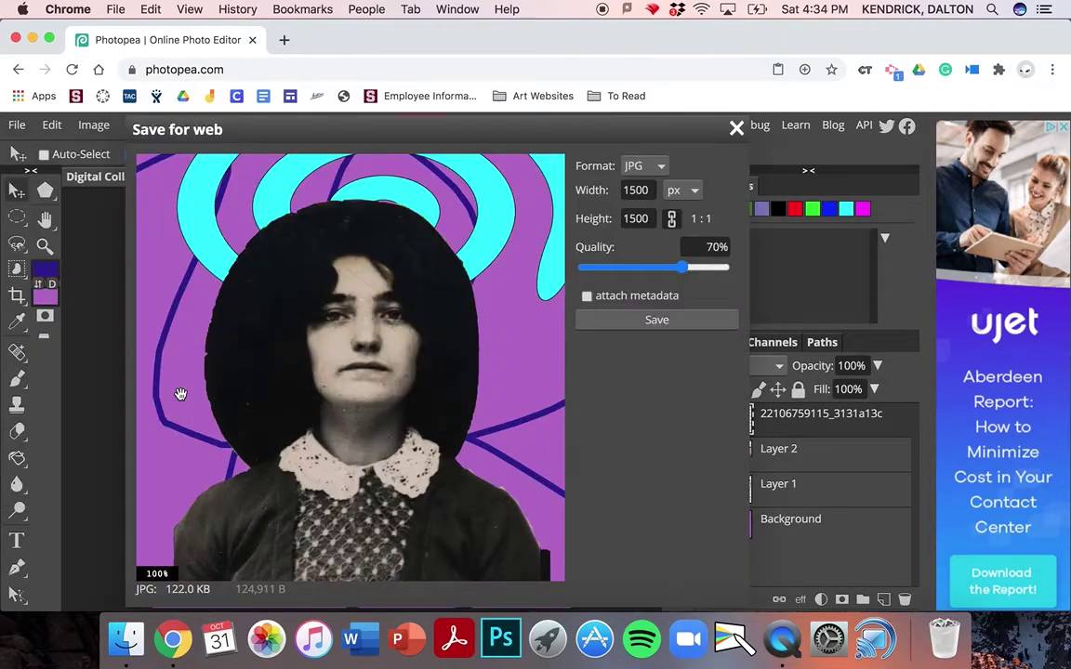
left_click(650, 172)
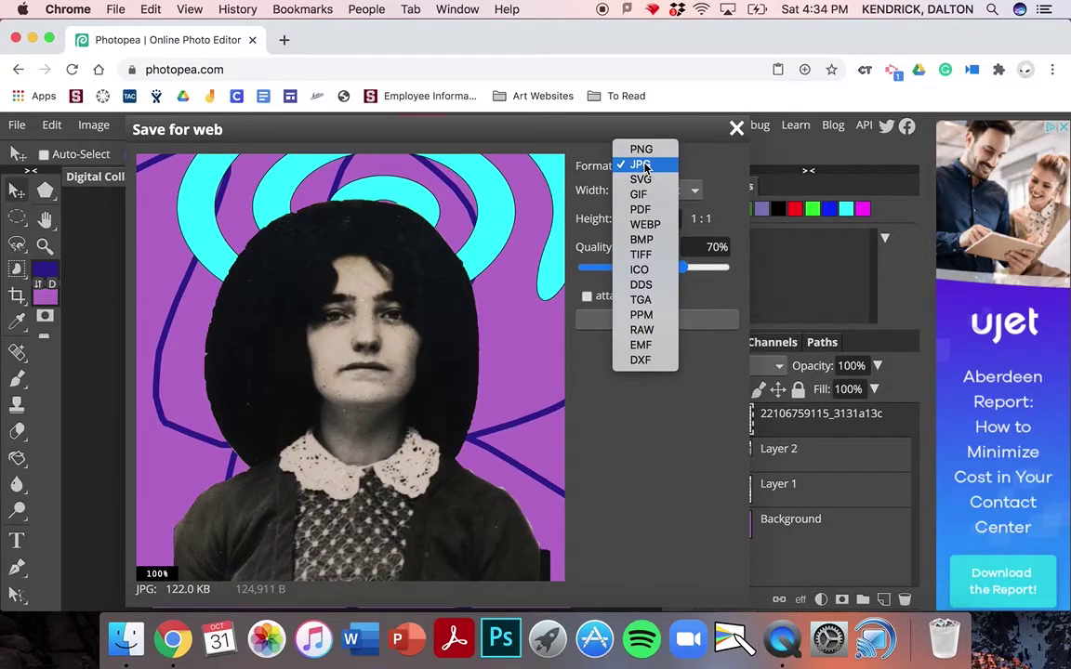
left_click(648, 167)
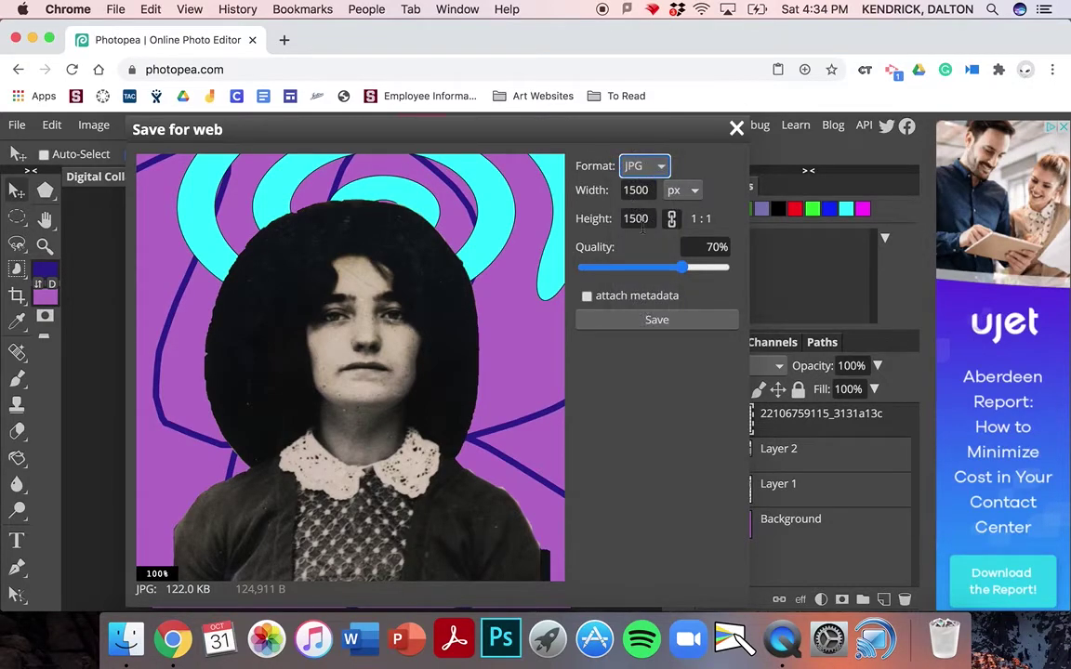
left_click(683, 190)
left_click(678, 234)
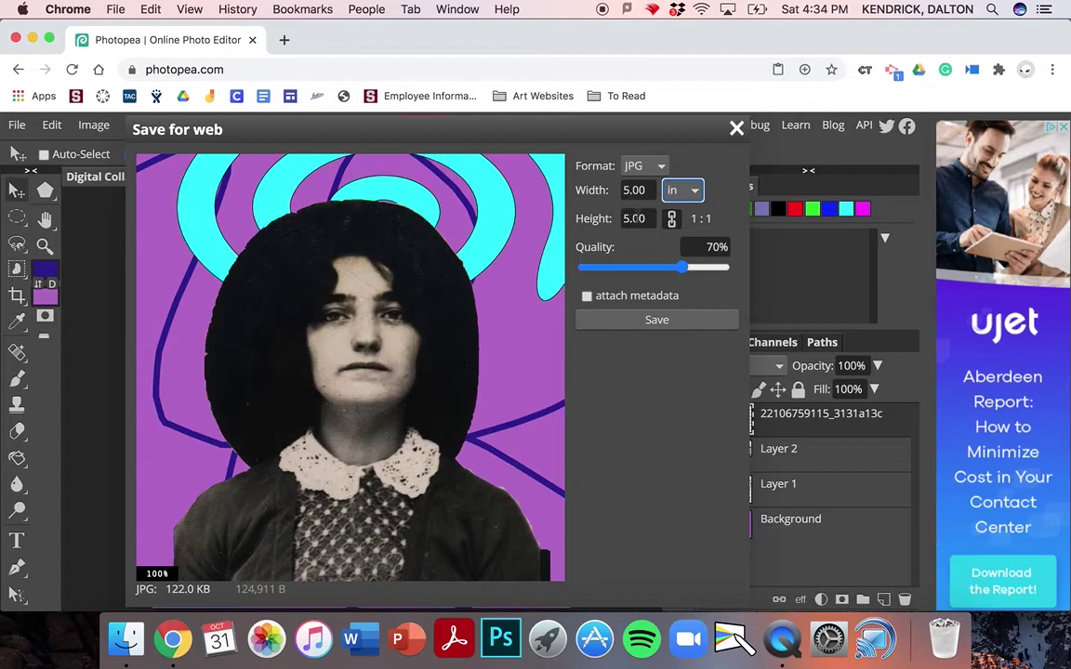
Save the JPG at 100% quality and open the downloaded file.
left_click_drag(683, 272, 728, 275)
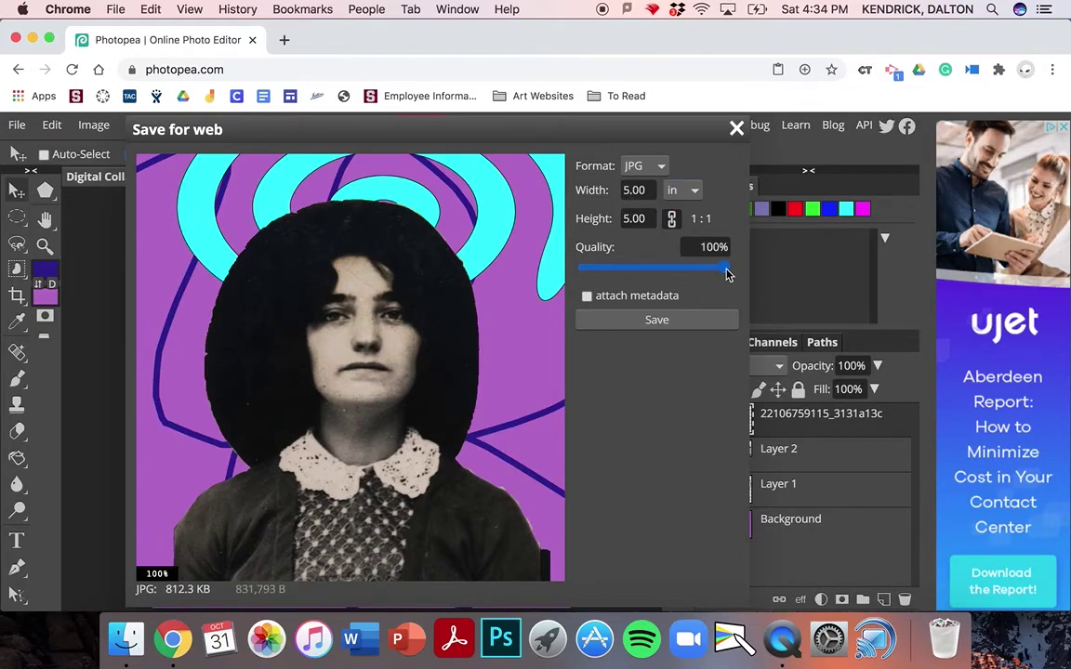
left_click(701, 328)
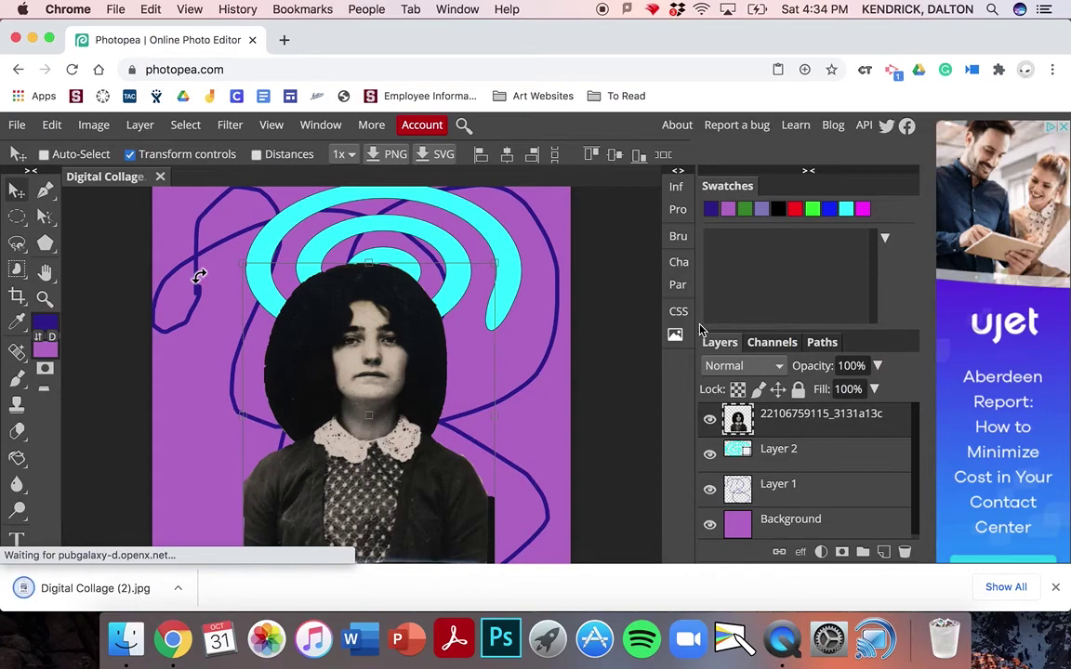
left_click(79, 589)
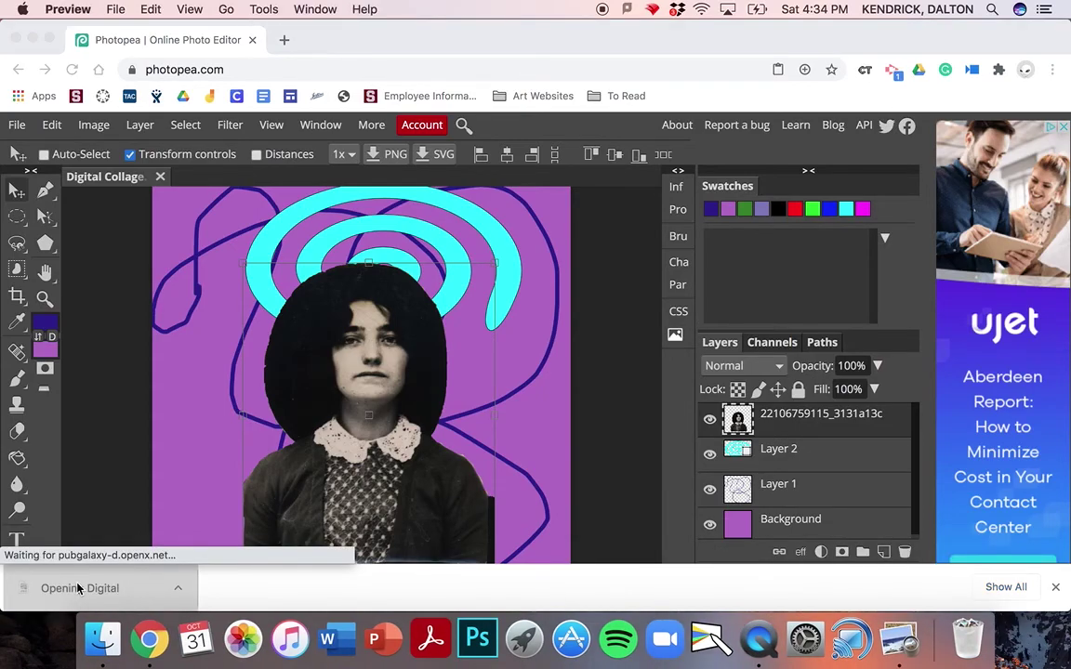